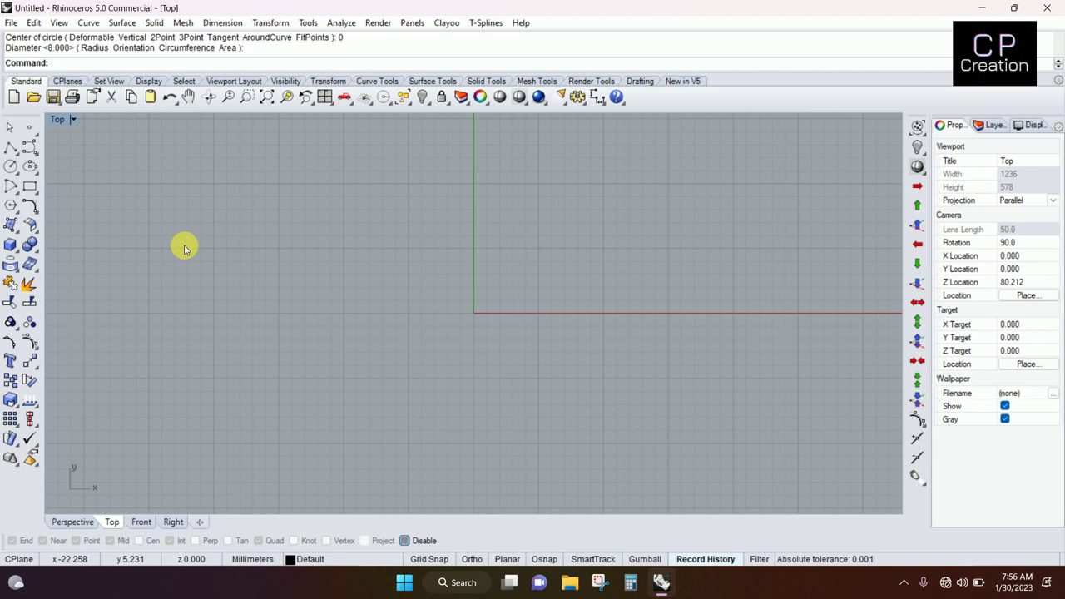
# Step: Draw a circle of diameter 4 centred on the origin in the Top view
pyautogui.click(10, 165)
pyautogui.write('0')
pyautogui.press('Return')
pyautogui.write('4')
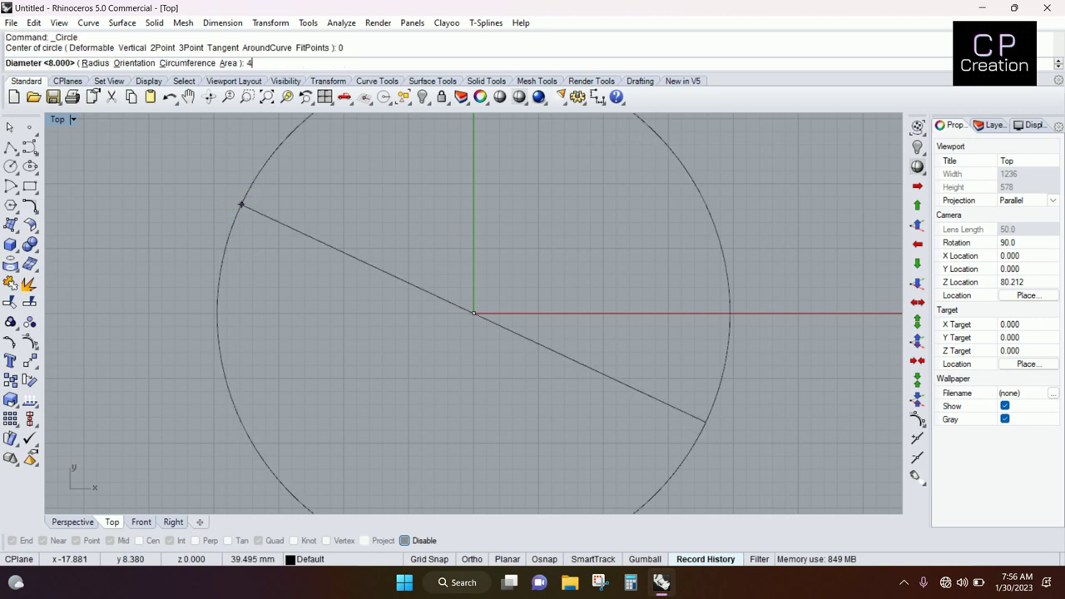
pyautogui.press('Return')
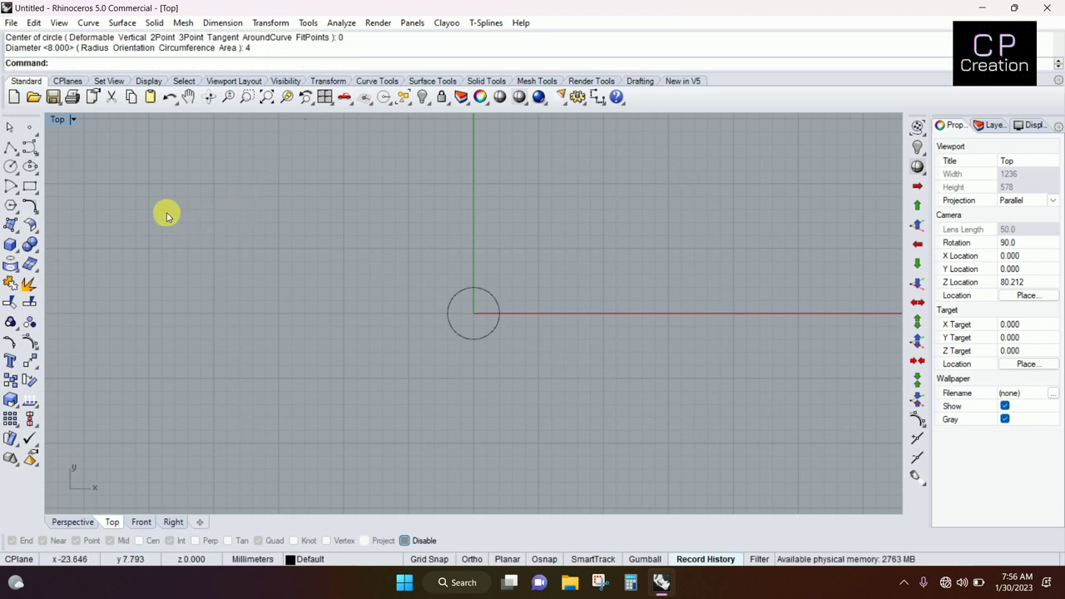
pyautogui.click(17, 159)
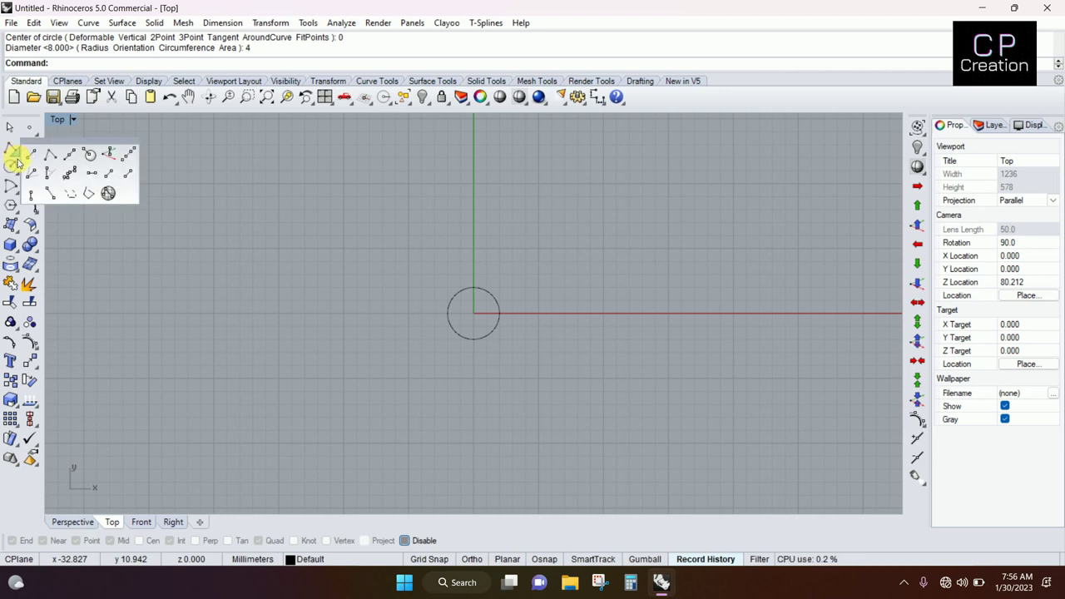
# Step: Draw a horizontal helper line from the origin extending 1.5 to each side
pyautogui.click(70, 156)
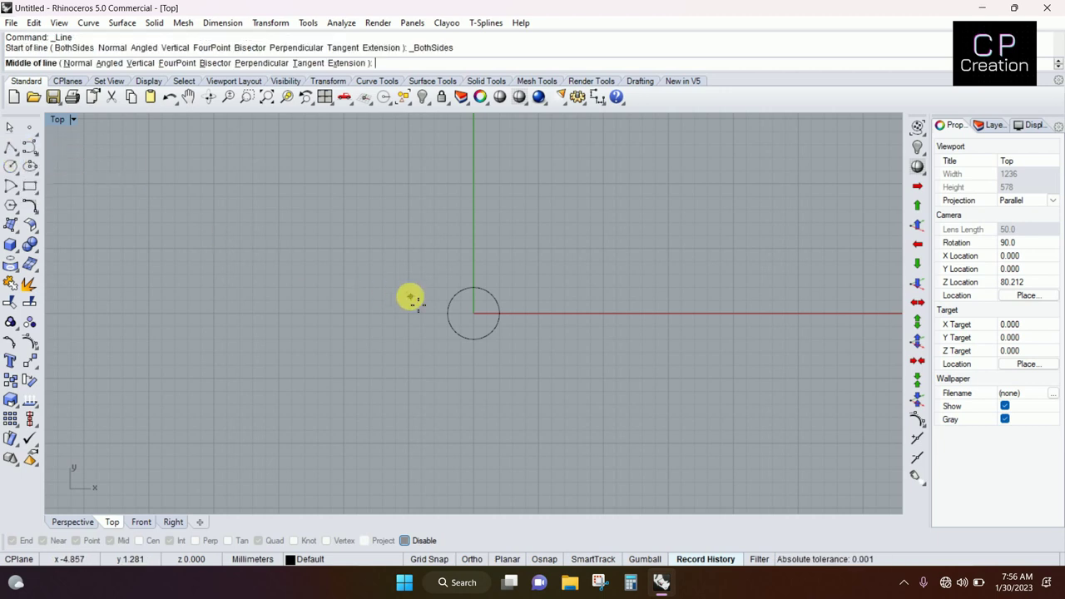
pyautogui.write('0')
pyautogui.press('Return')
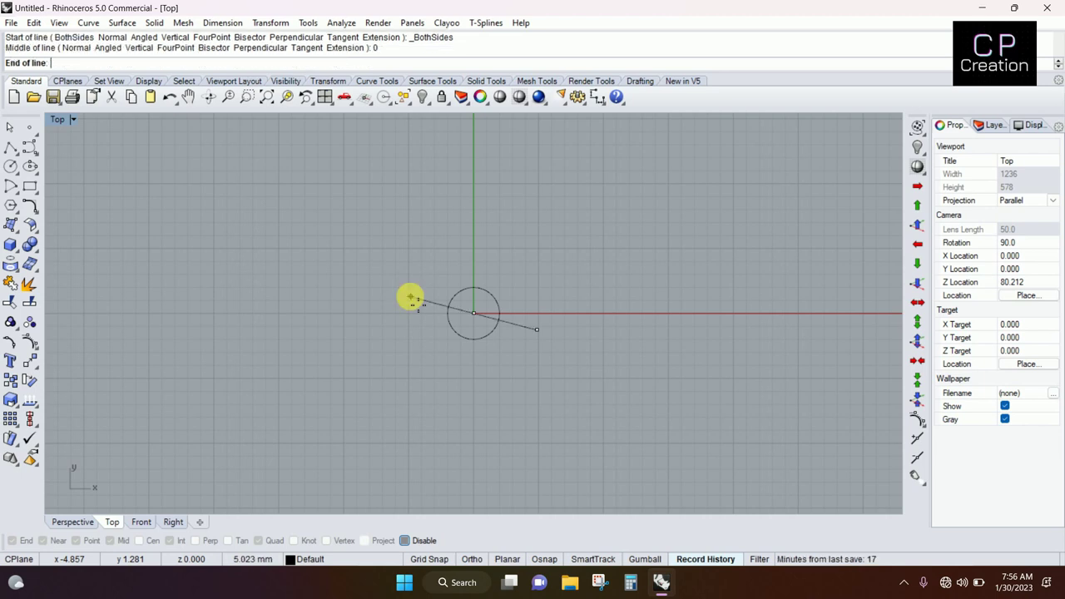
pyautogui.write('3/')
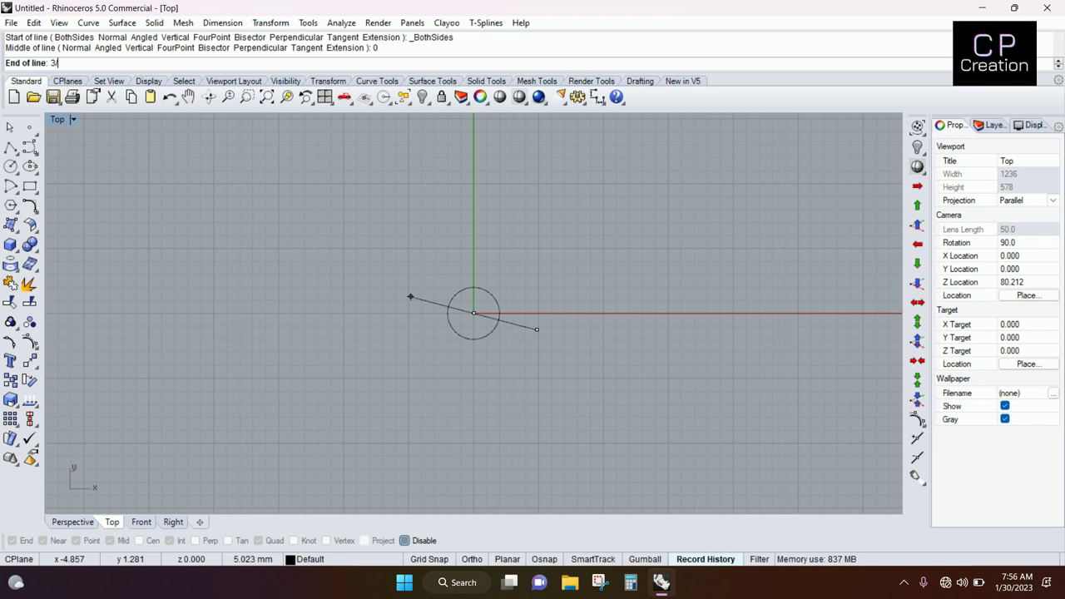
pyautogui.write('2')
pyautogui.press('Return')
pyautogui.press('F8')
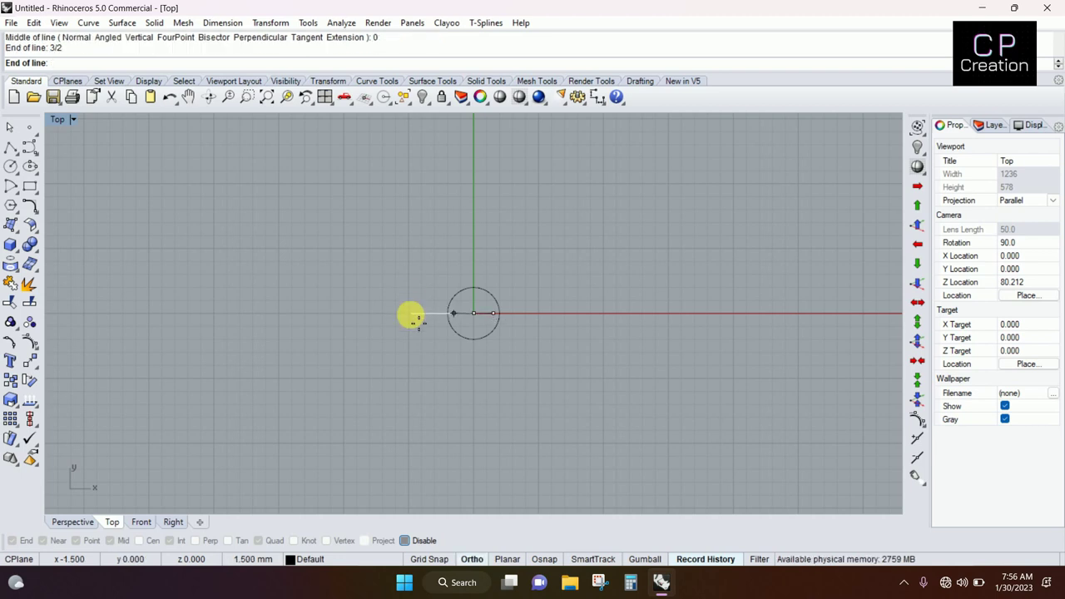
pyautogui.scroll(2, 455, 321)
pyautogui.click(504, 261)
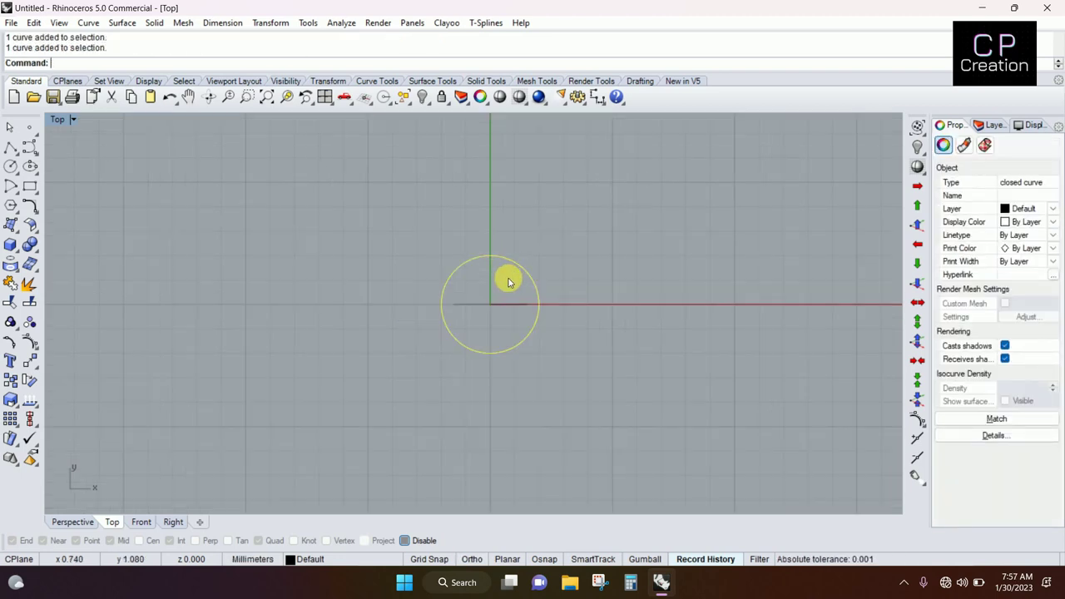
# Step: Scale1D the circle from the origin so its width reaches the helper line's end
pyautogui.write('S')
pyautogui.press('Return')
pyautogui.write('0')
pyautogui.press('Return')
pyautogui.scroll(2, 508, 280)
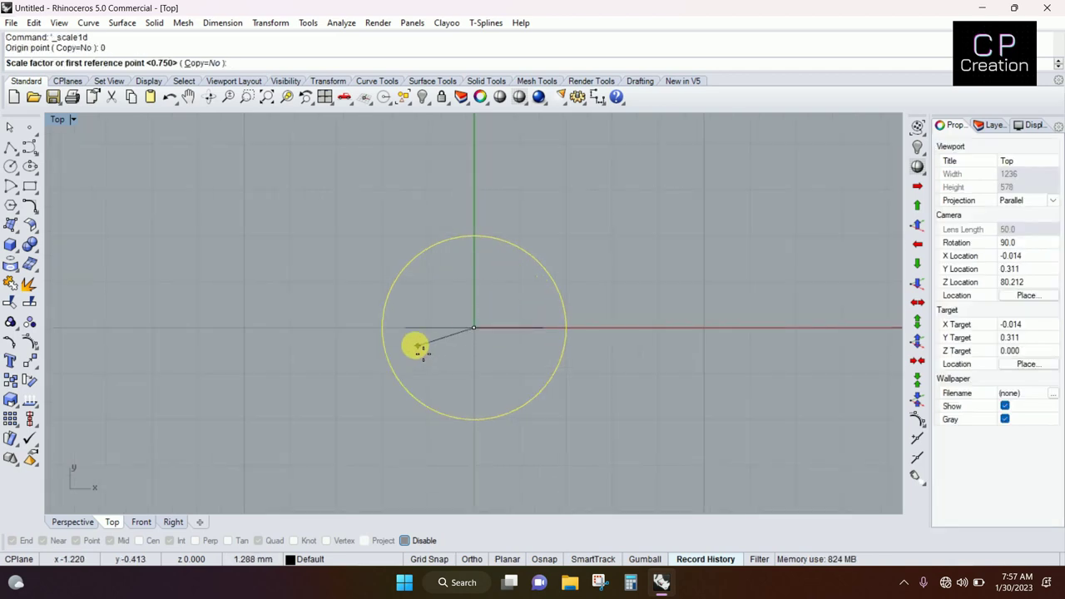
pyautogui.click(382, 327)
pyautogui.click(408, 328)
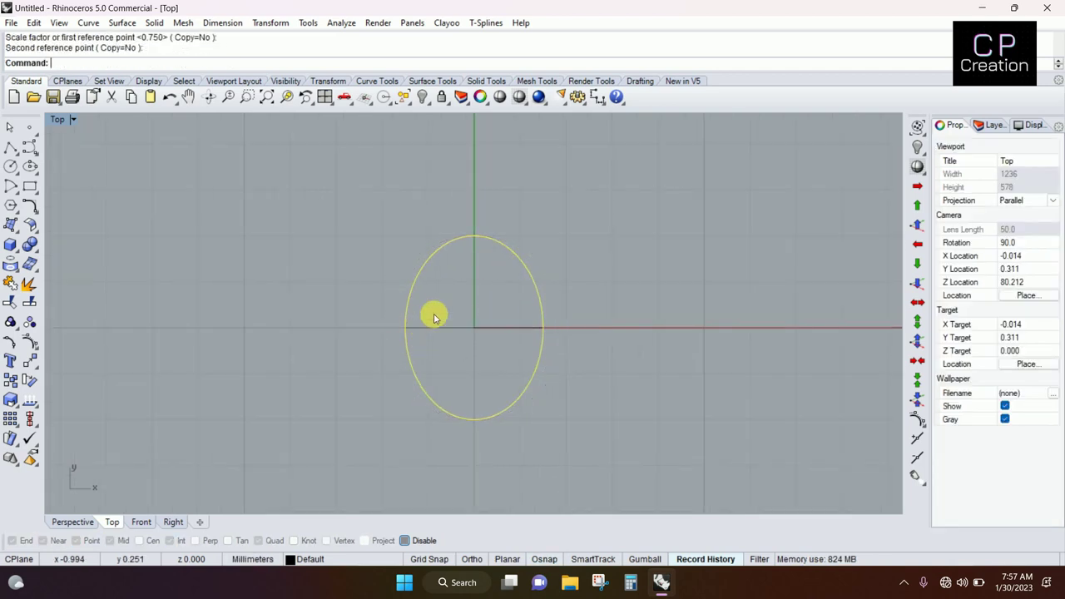
pyautogui.scroll(-2, 435, 313)
# Step: Delete the horizontal helper line
pyautogui.press('Escape')
pyautogui.click(464, 324)
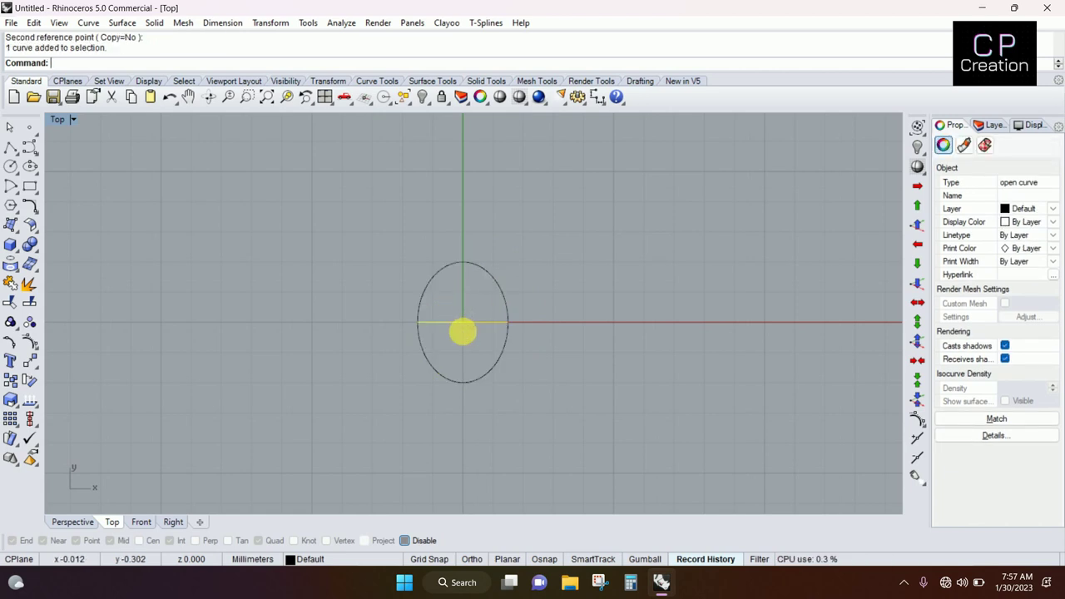
pyautogui.press('Delete')
pyautogui.click(460, 320)
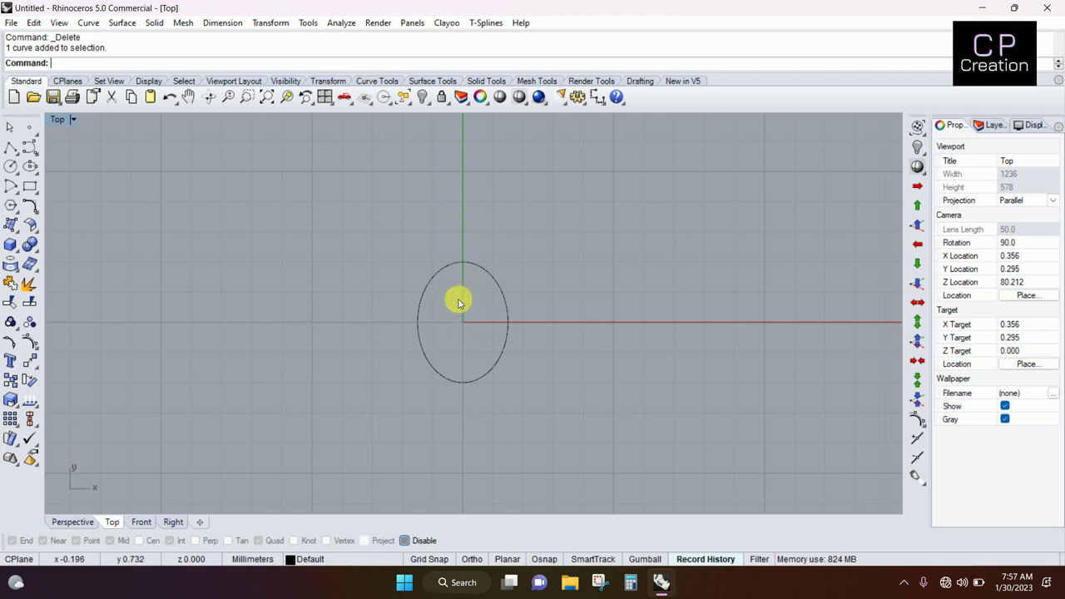
pyautogui.click(597, 96)
pyautogui.click(462, 260)
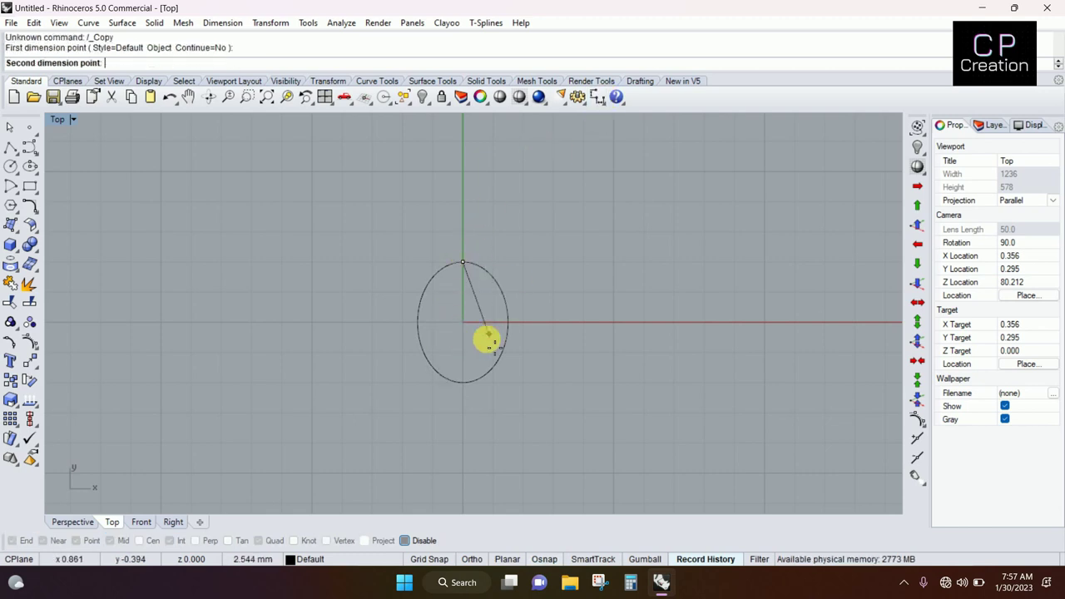
pyautogui.click(462, 384)
pyautogui.click(678, 329)
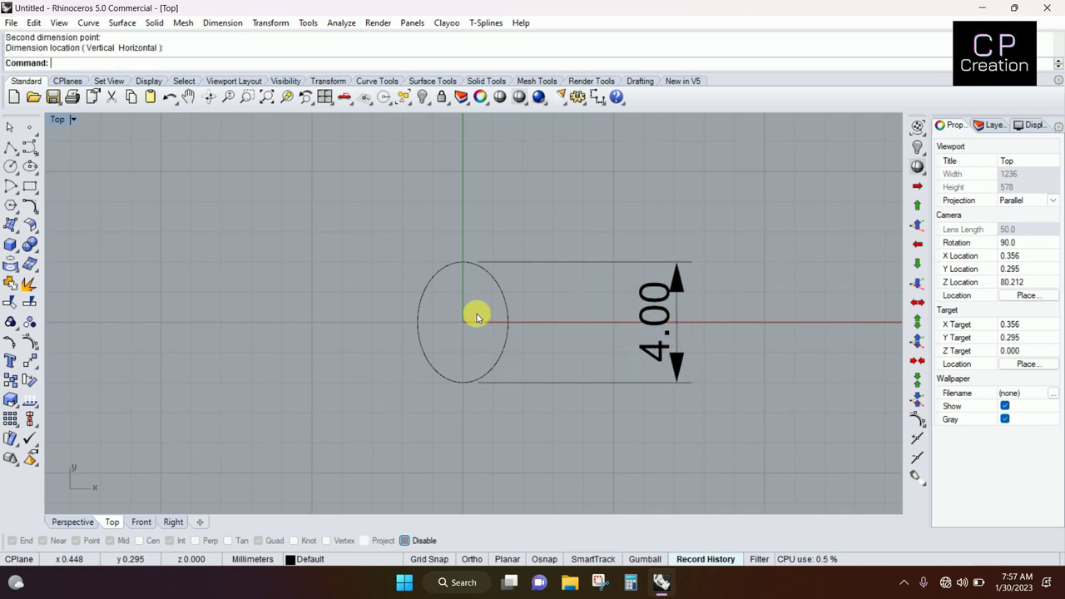
pyautogui.rightClick(516, 321)
pyautogui.click(524, 323)
pyautogui.click(423, 323)
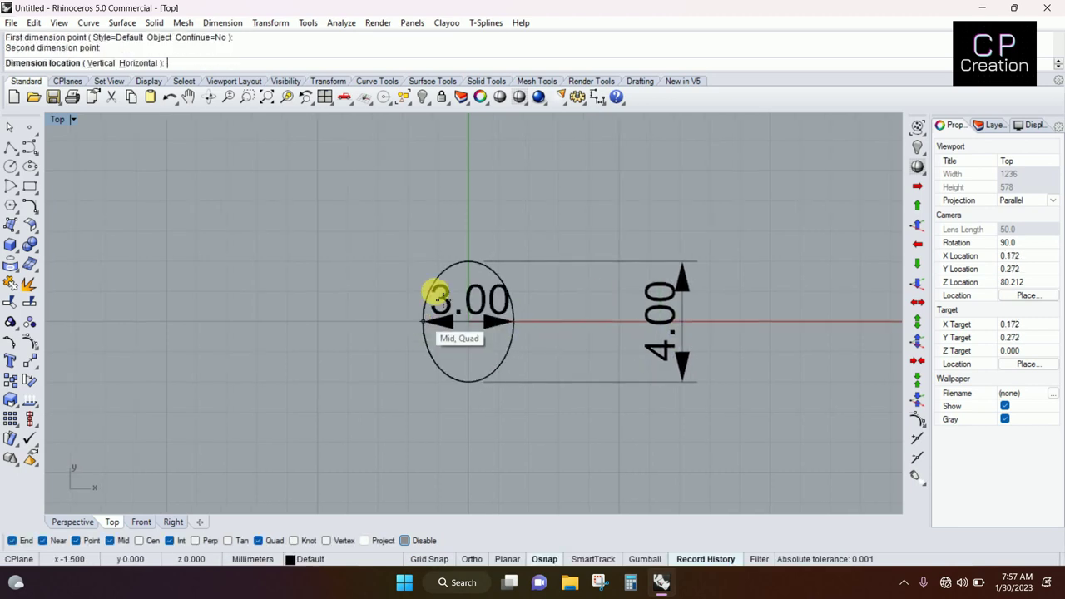
pyautogui.press('Escape')
pyautogui.click(581, 262)
pyautogui.press('Delete')
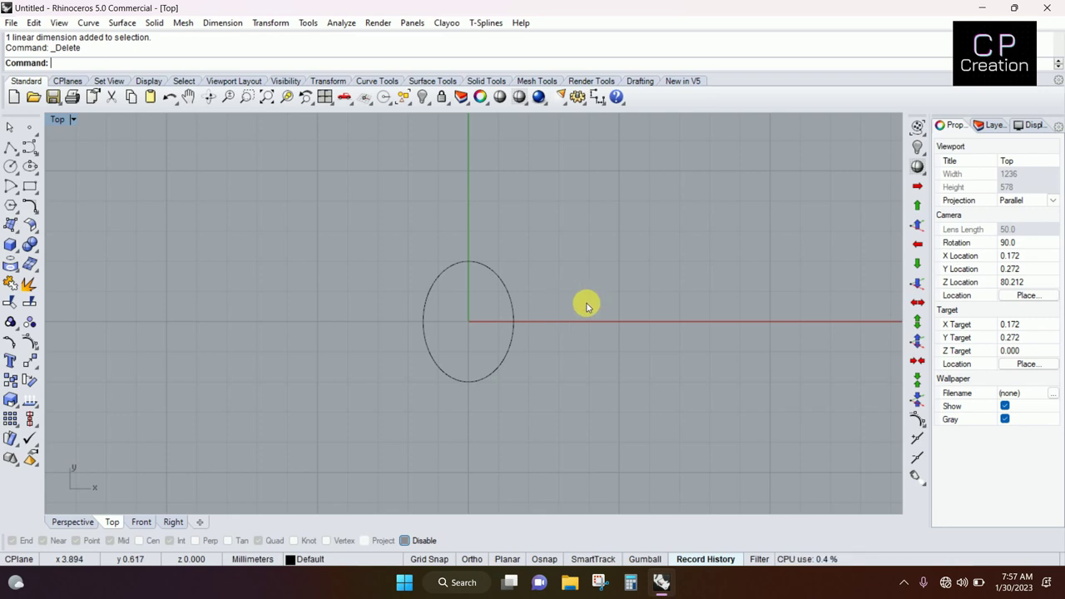
# Step: Offset the ellipse 0.7 to the inside and maximize the Perspective view
pyautogui.click(507, 254)
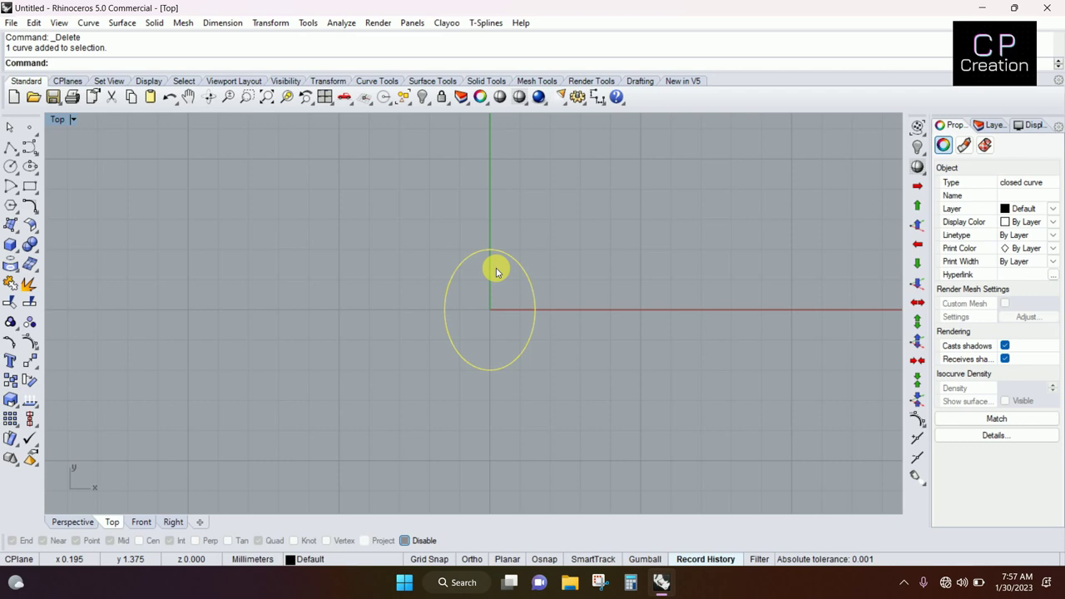
pyautogui.write('o')
pyautogui.press('Return')
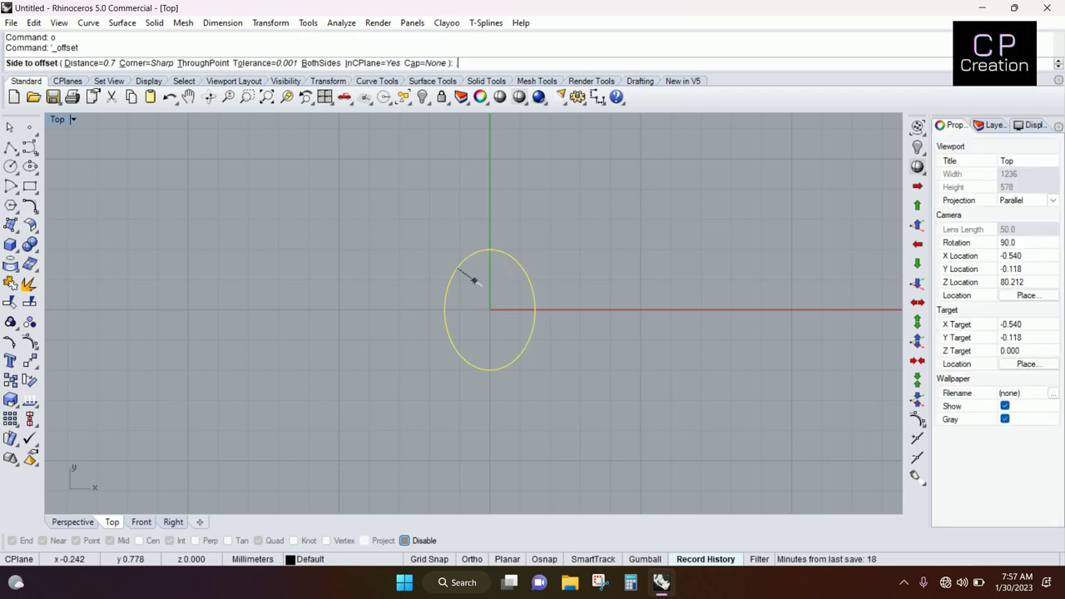
pyautogui.press('Return')
pyautogui.click(485, 291)
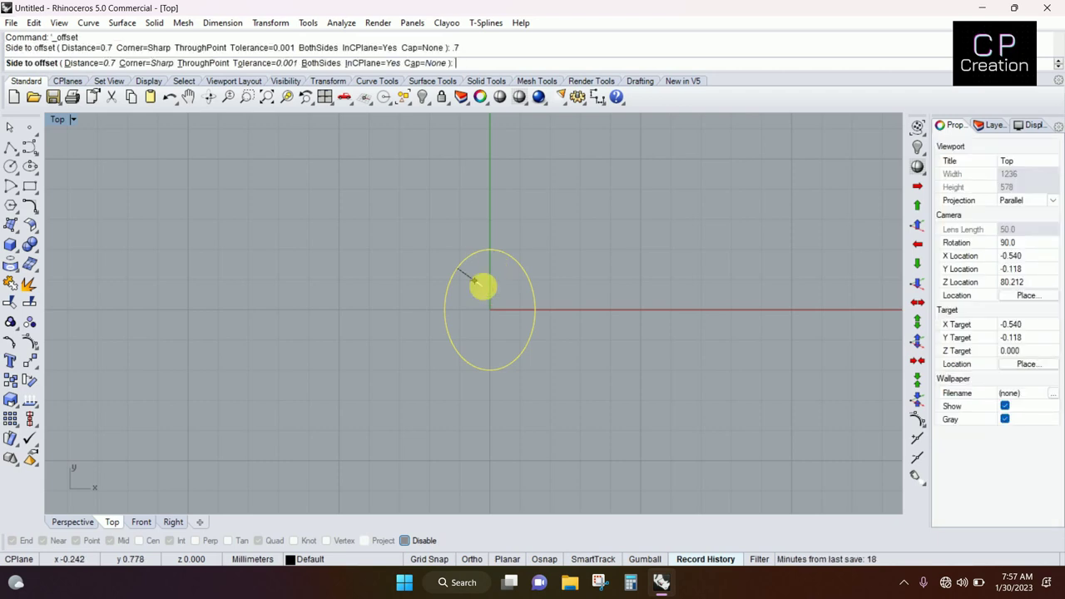
pyautogui.hotkey('ctrl', 'a')
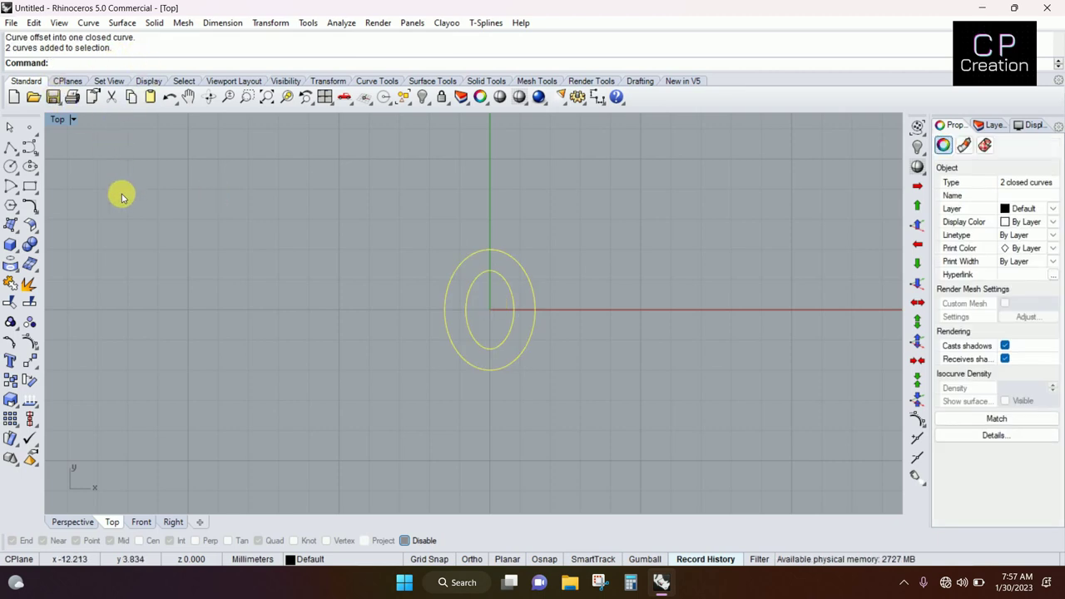
pyautogui.hotkey('ctrl', 'F4')
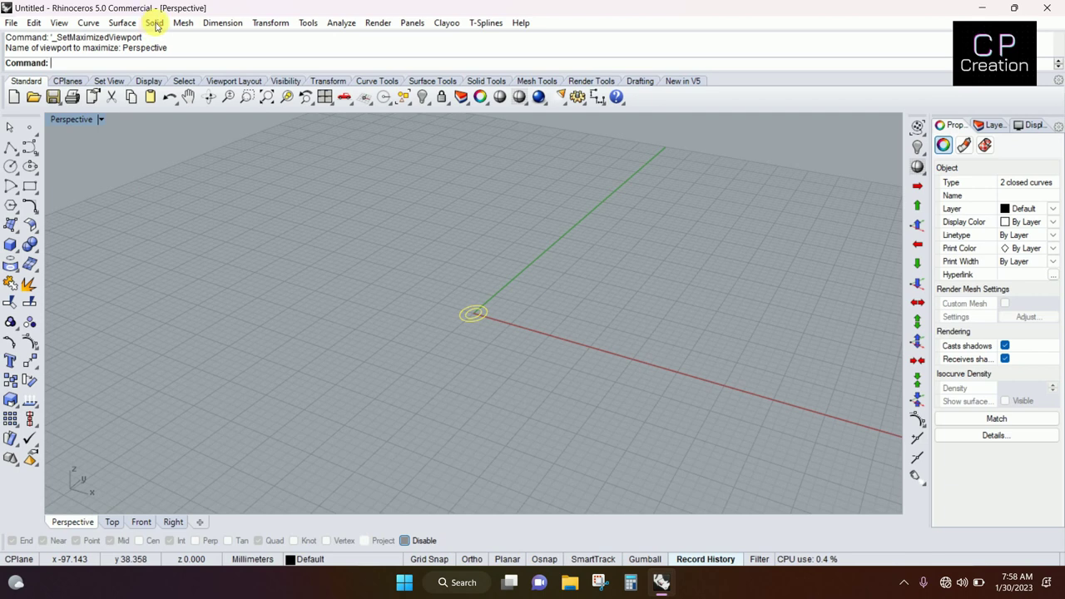
# Step: Extrude both ellipses straight down 1.5 into a solid ring, delete the curves, and shade
pyautogui.click(155, 24)
pyautogui.moveTo(206, 271)
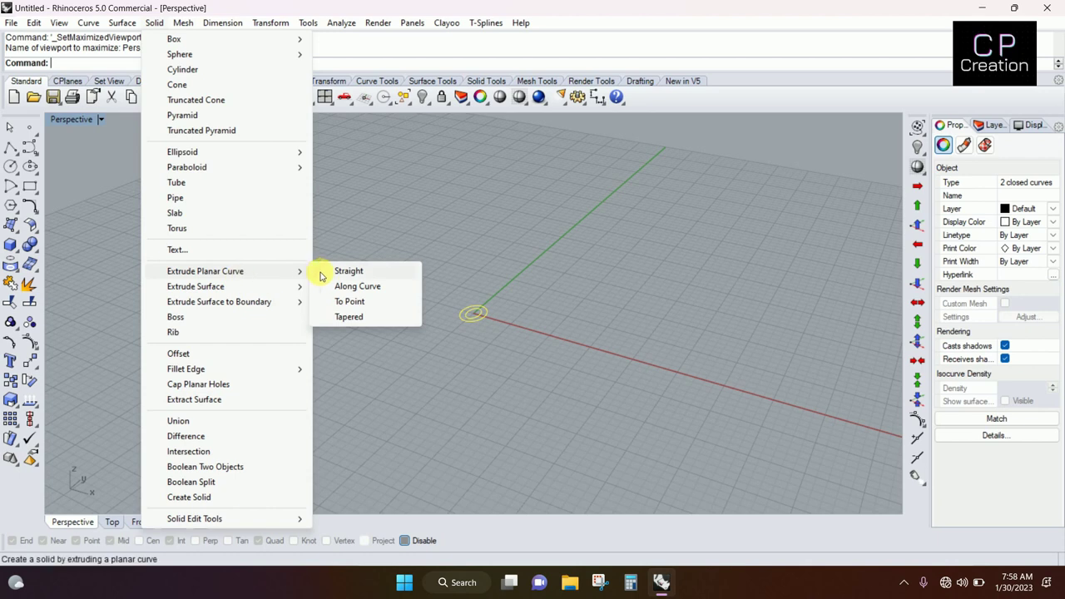
pyautogui.click(347, 272)
pyautogui.write('-1')
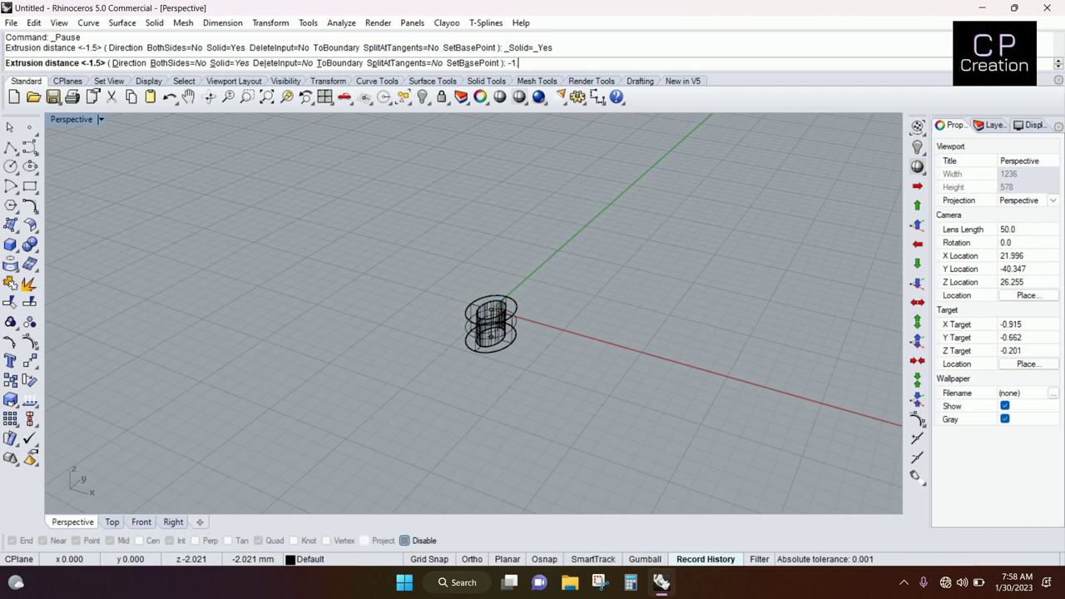
pyautogui.write('.5')
pyautogui.press('Return')
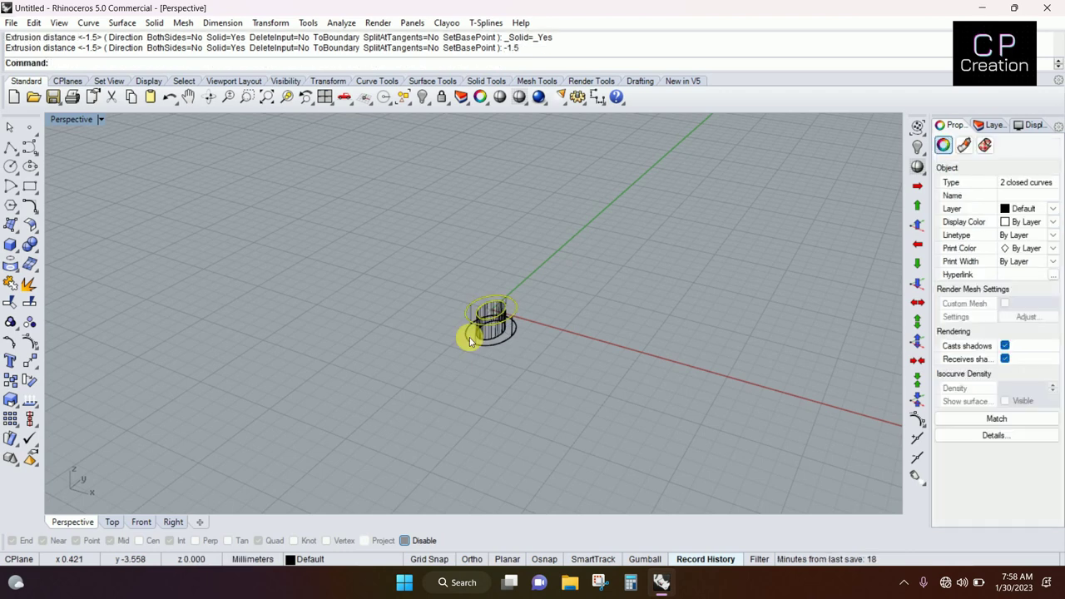
pyautogui.press('Delete')
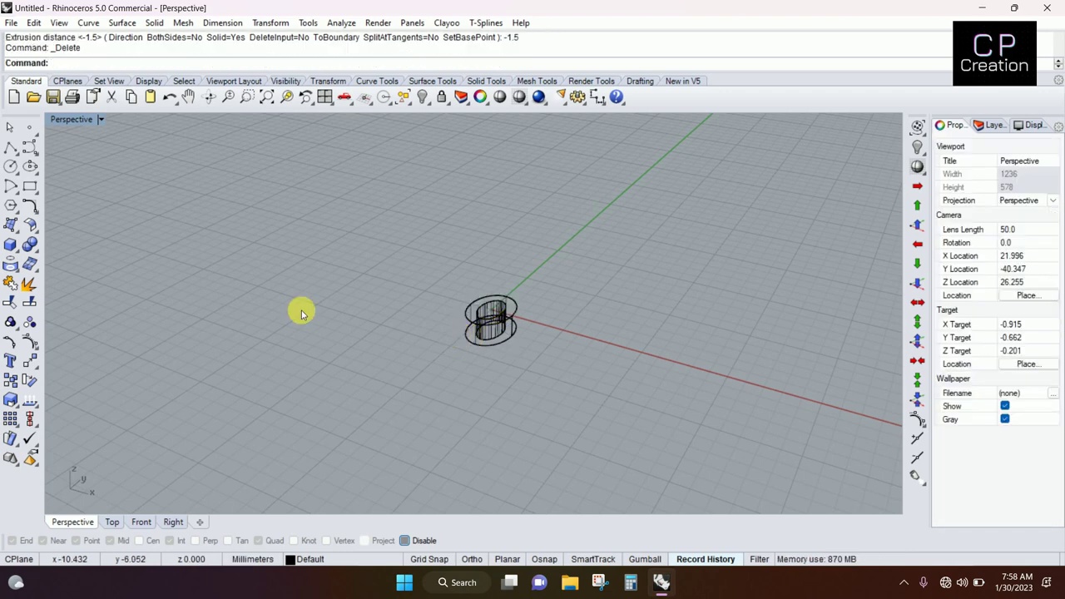
pyautogui.hotkey('ctrl', 'alt', 's')
pyautogui.moveTo(456, 324)
pyautogui.mouseDown(button='right')
pyautogui.moveTo(504, 324)
pyautogui.moveTo(541, 381)
pyautogui.moveTo(670, 347)
pyautogui.moveTo(604, 390)
pyautogui.mouseUp(button='right')
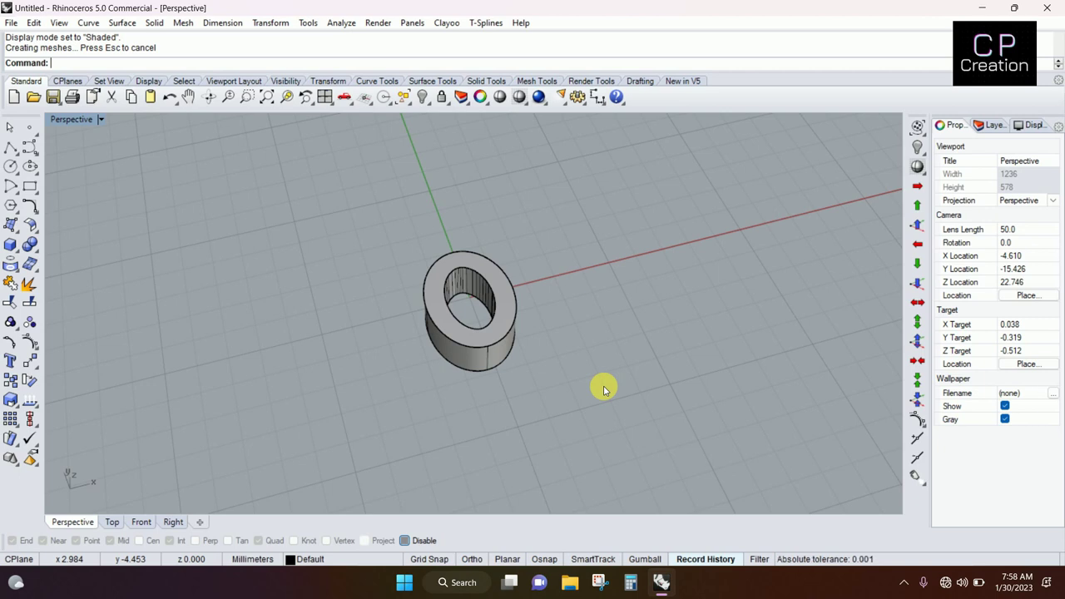
# Step: Chamfer the ring's inner edge with ChamferEdge, then undo the chamfer
pyautogui.write('chamferEdge')
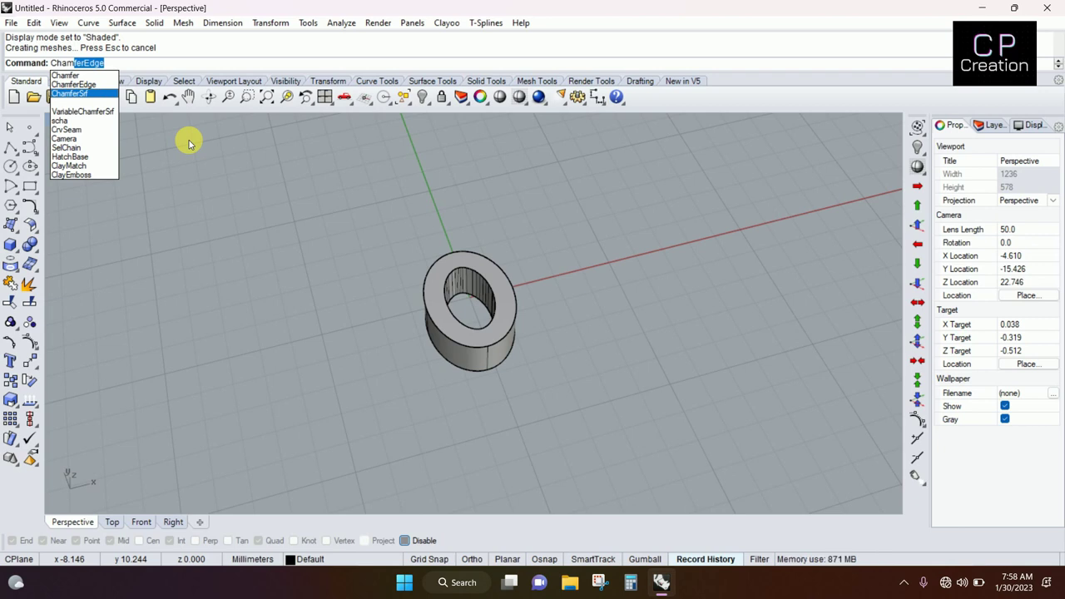
pyautogui.press('Return')
pyautogui.scroll(2, 472, 279)
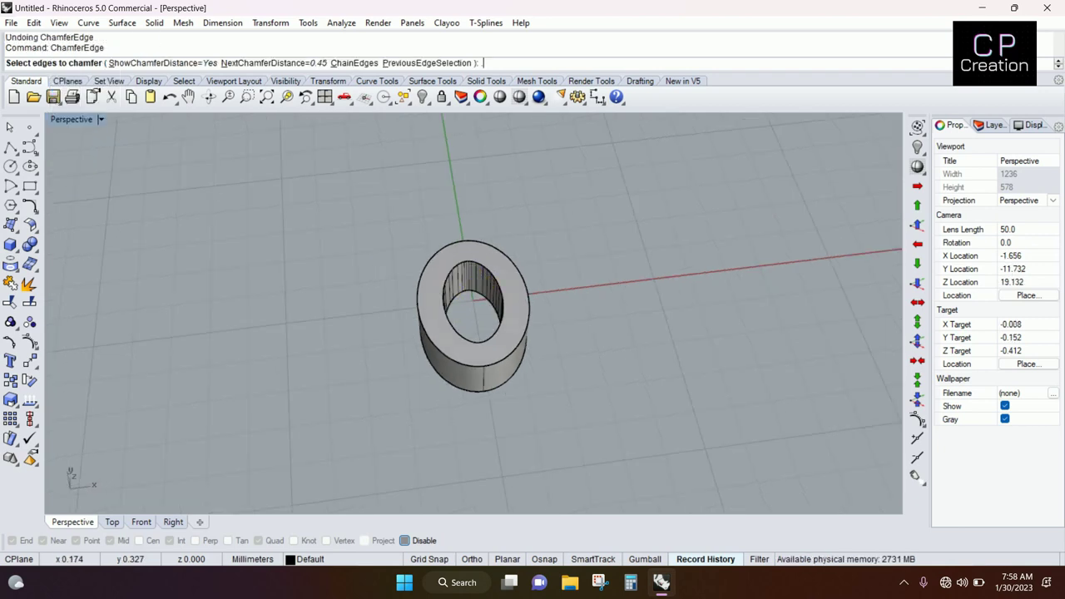
pyautogui.write('.5')
pyautogui.press('Return')
pyautogui.click(486, 273)
pyautogui.press('Return')
pyautogui.press('Return')
pyautogui.hotkey('ctrl', 'z')
pyautogui.hotkey('ctrl', 'z')
pyautogui.hotkey('ctrl', 'z')
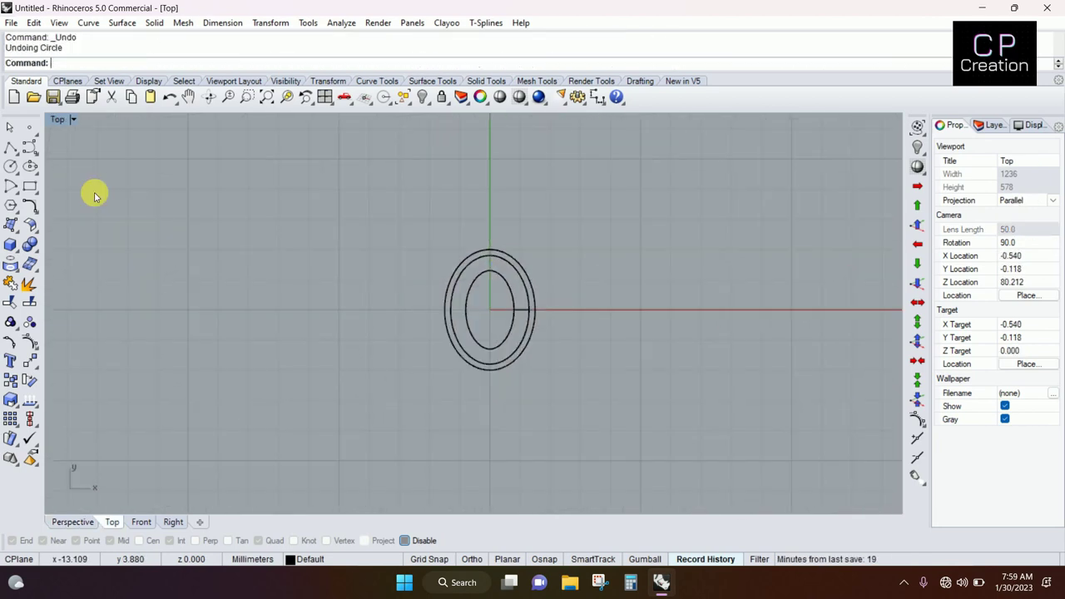
pyautogui.click(10, 165)
# Step: Draw a 0.7-diameter circle centred on the origin
pyautogui.write('0')
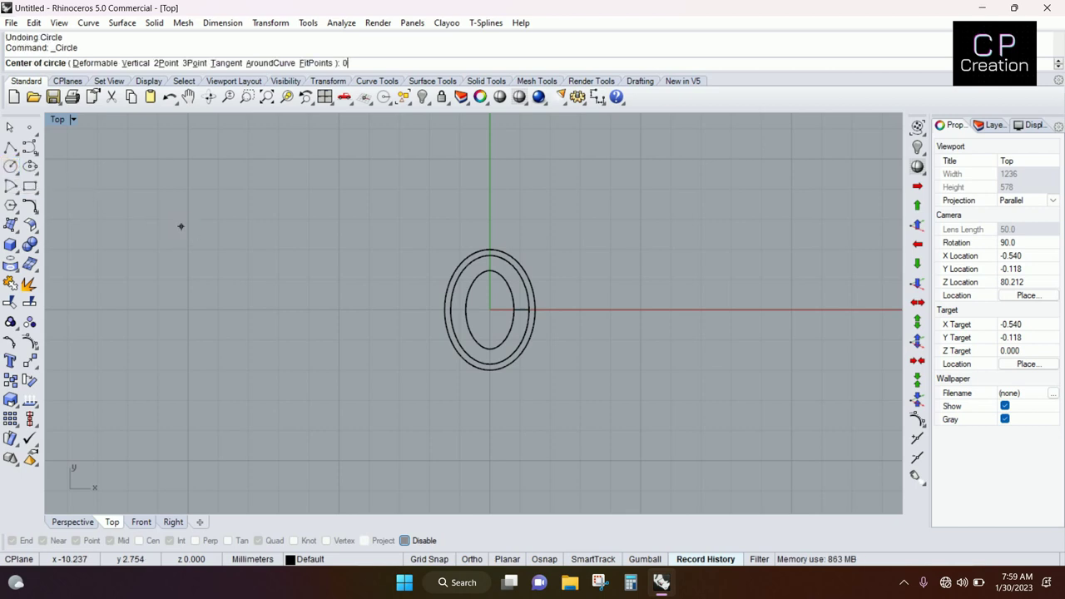
pyautogui.press('Return')
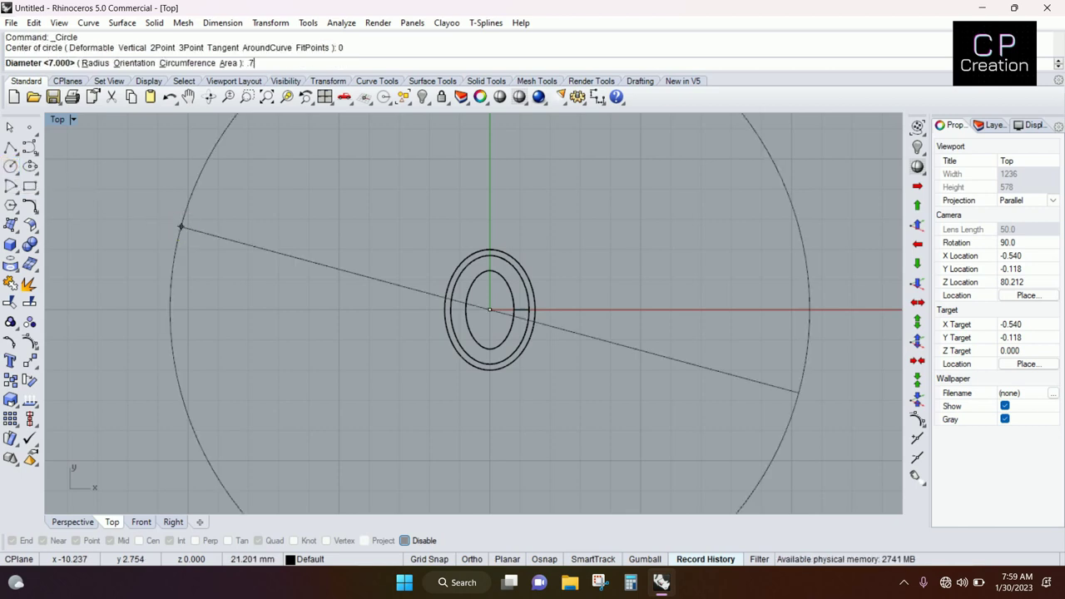
pyautogui.rightClick(181, 227)
pyautogui.scroll(2, 492, 310)
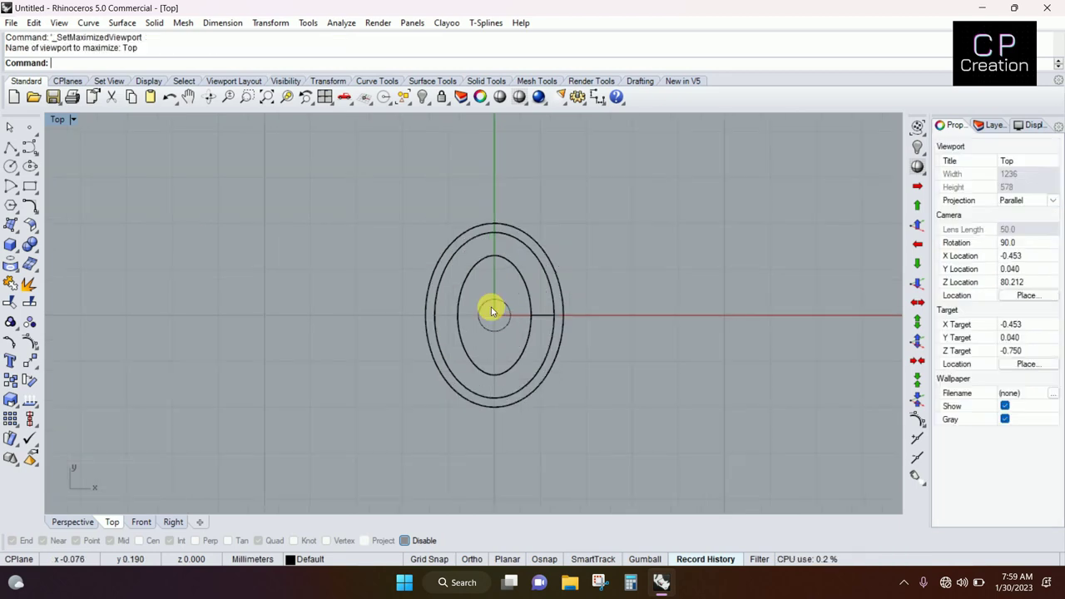
pyautogui.click(491, 310)
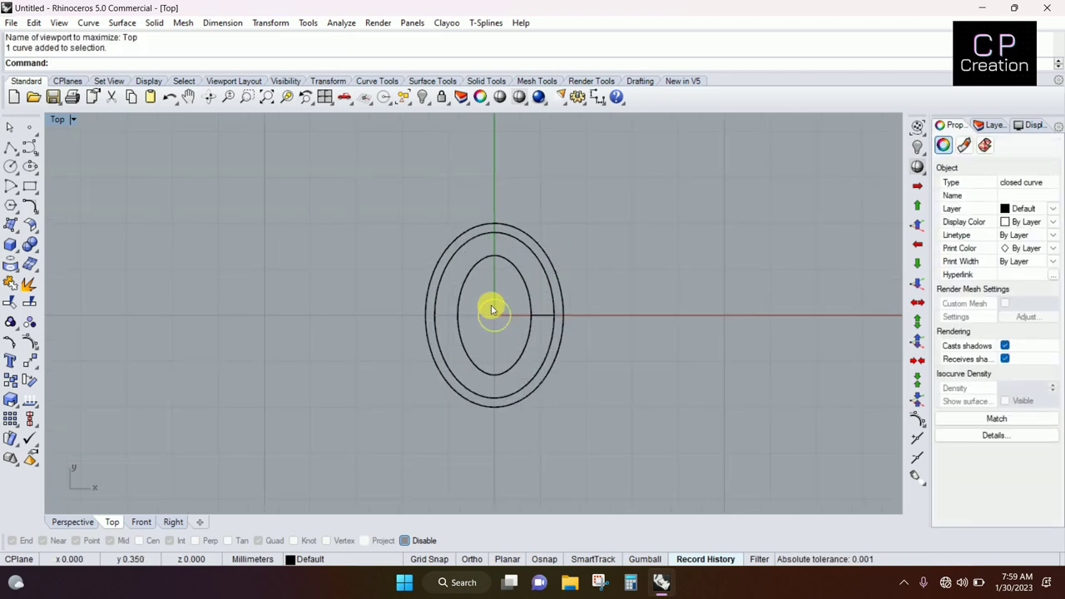
# Step: In the Front view, move the small circle 1.5 units up
pyautogui.hotkey('ctrl', 'F2')
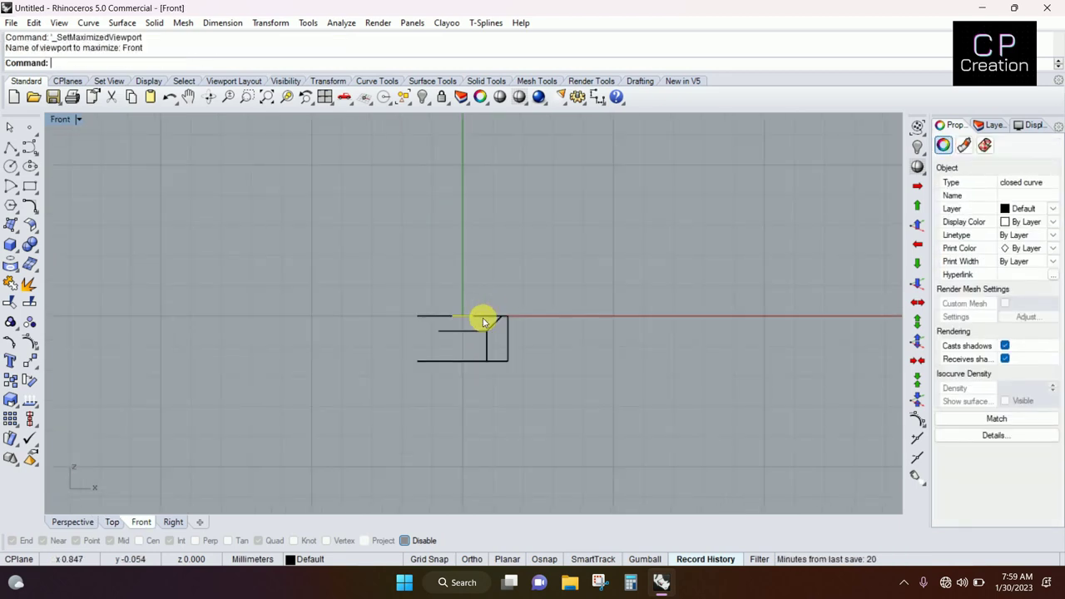
pyautogui.write('m')
pyautogui.press('Return')
pyautogui.click(462, 312)
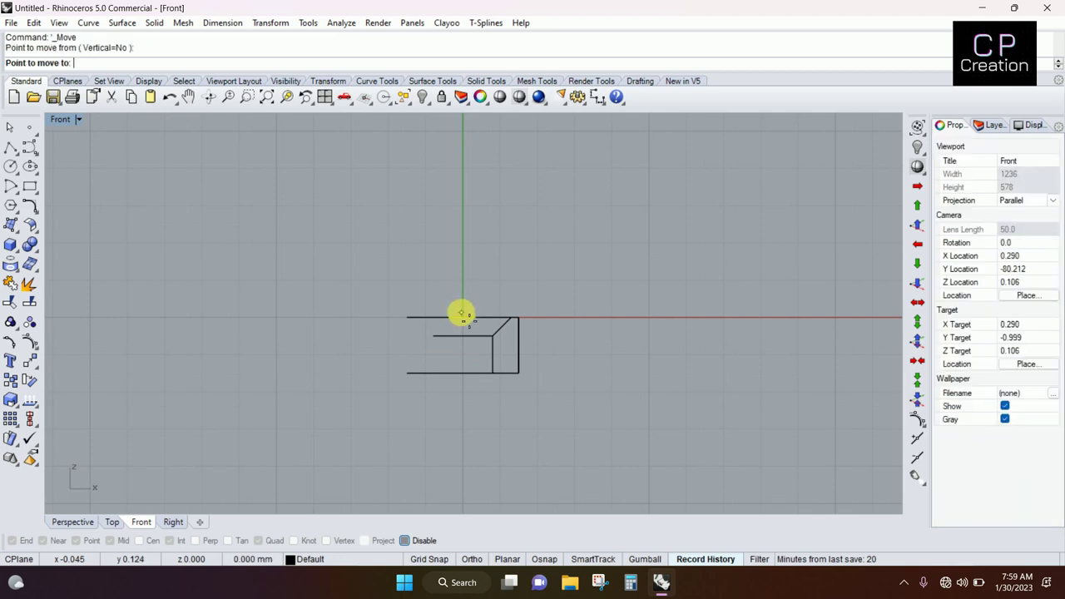
pyautogui.write('1')
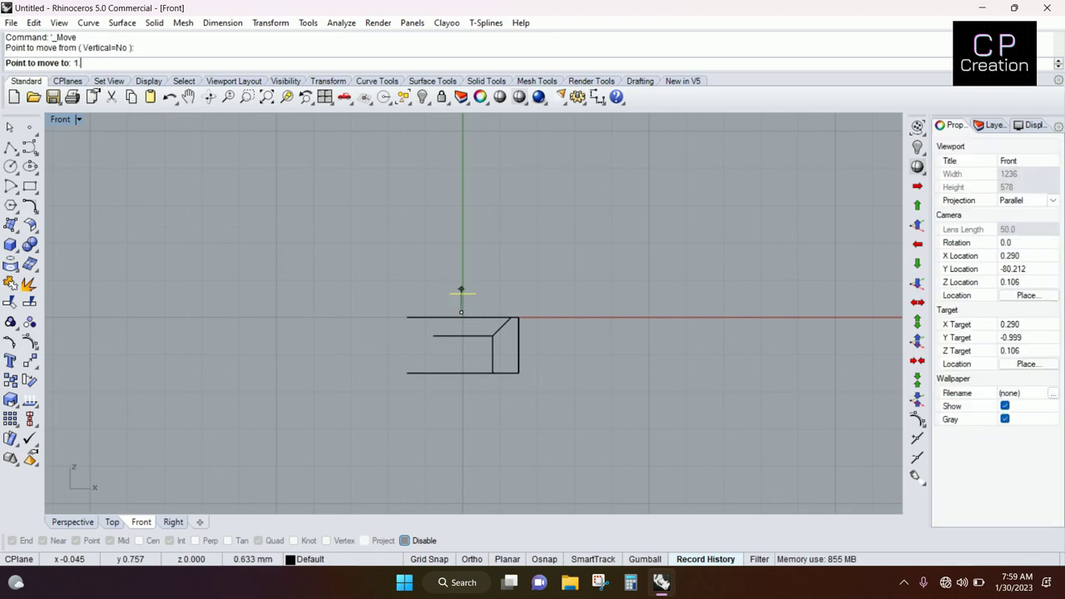
pyautogui.write('.5')
pyautogui.press('Return')
pyautogui.click(463, 293)
pyautogui.click(462, 266)
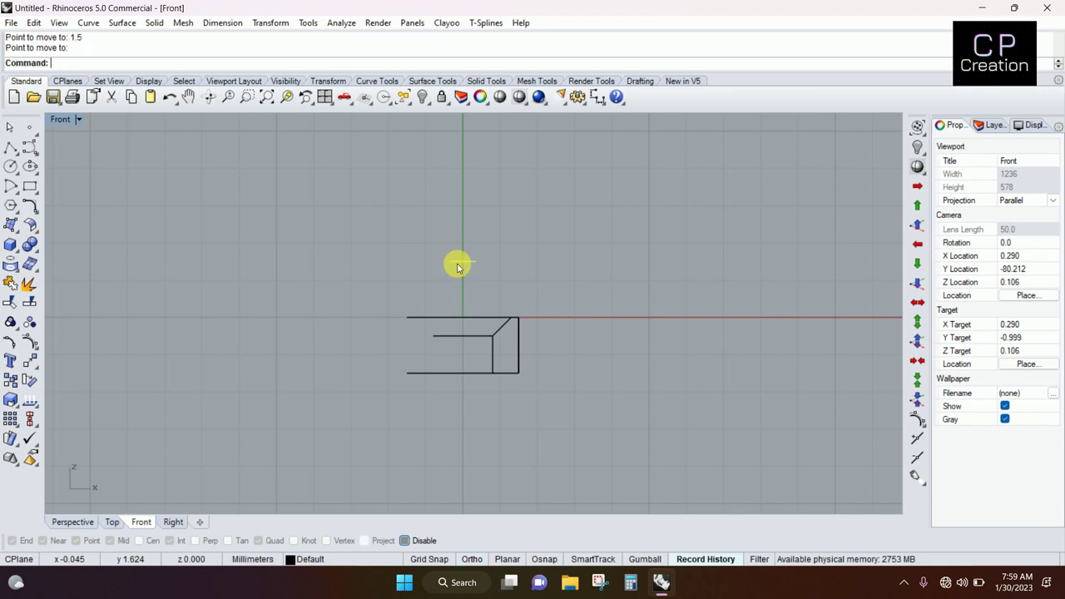
pyautogui.click(463, 264)
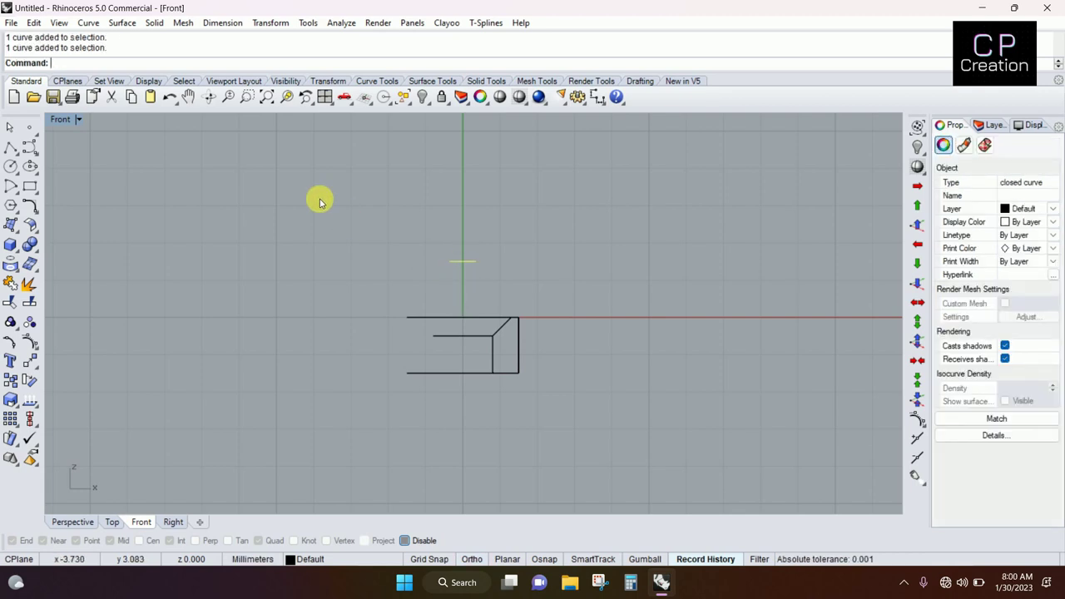
pyautogui.click(156, 25)
pyautogui.moveTo(205, 272)
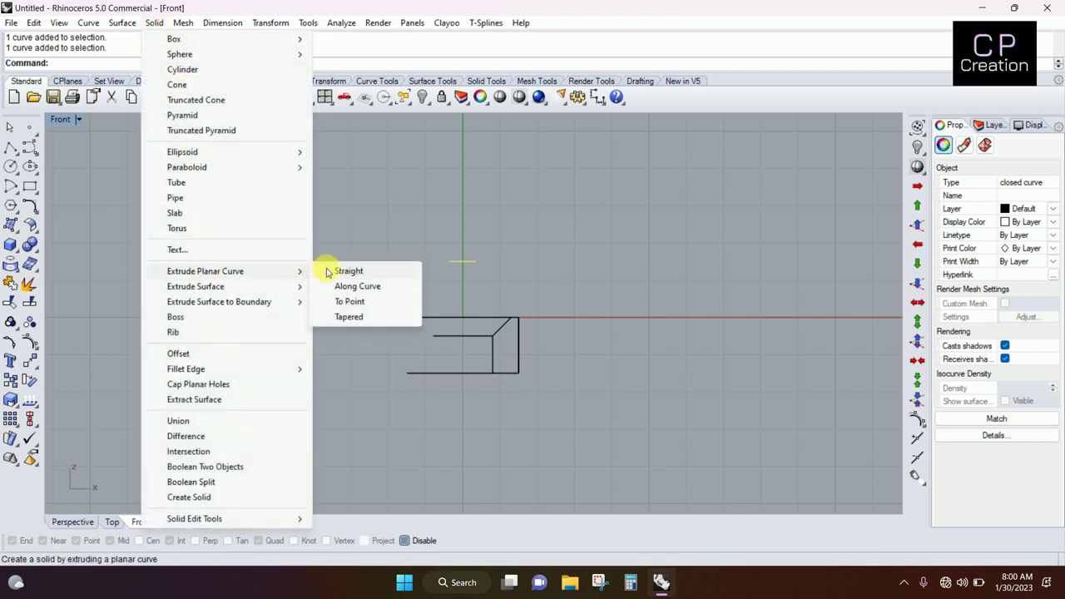
# Step: Extrude the small circle straight down to the ring's bottom and delete the source curve
pyautogui.click(348, 271)
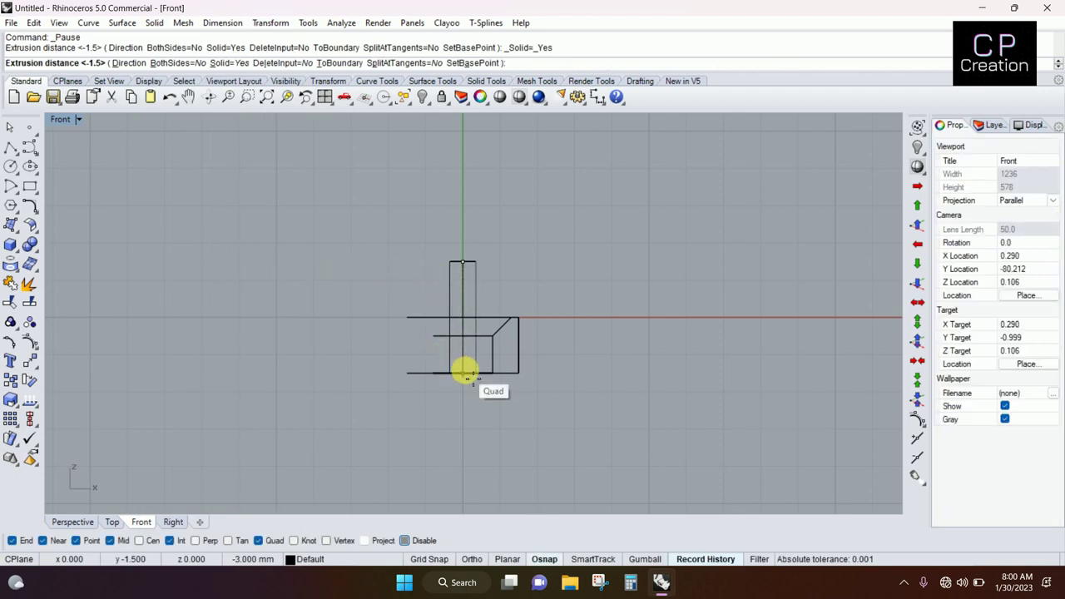
pyautogui.click(467, 373)
pyautogui.hotkey('ctrl', 'F4')
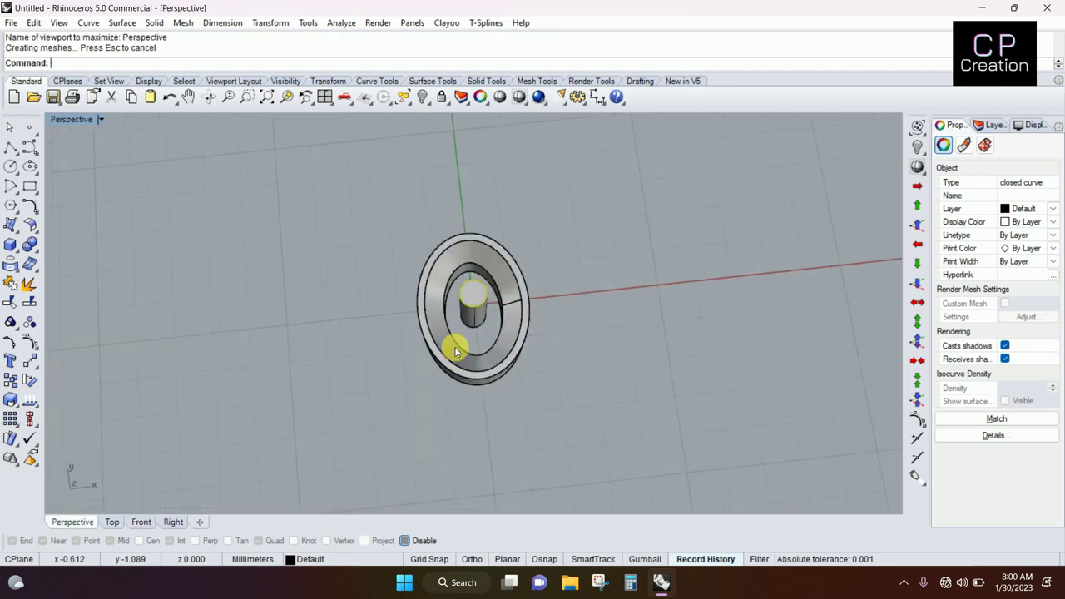
pyautogui.press('Delete')
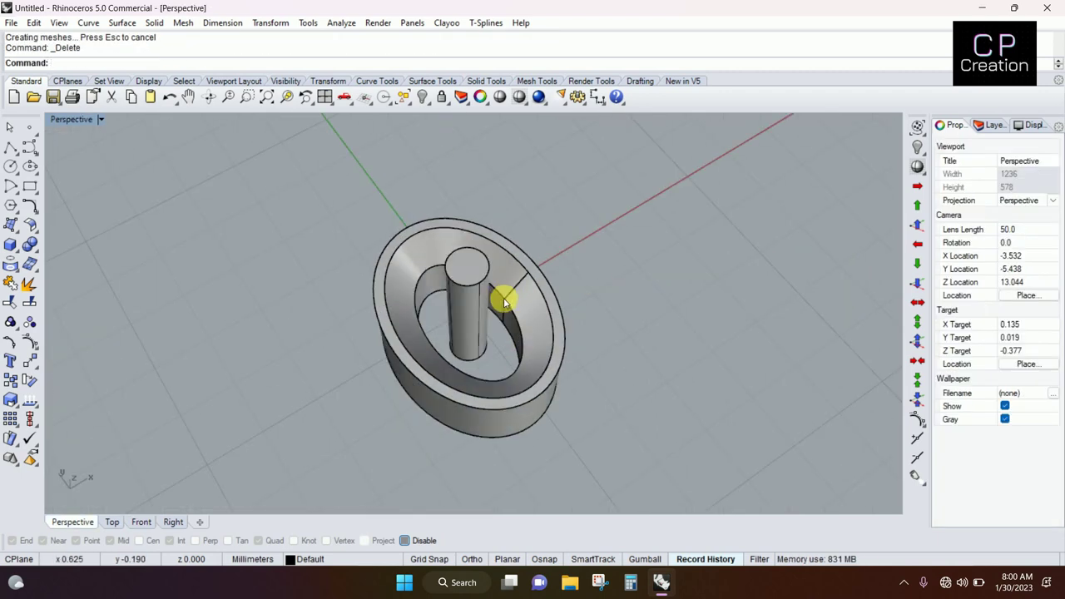
# Step: Round the cylinder's top edge with a 0.2 FilletEdge
pyautogui.write('f')
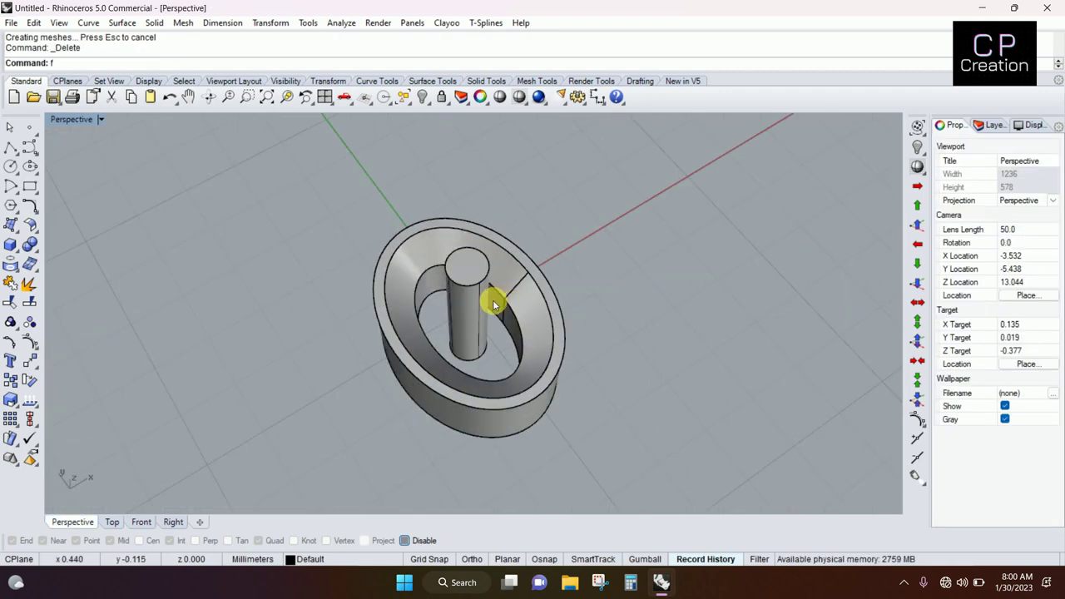
pyautogui.write('e.')
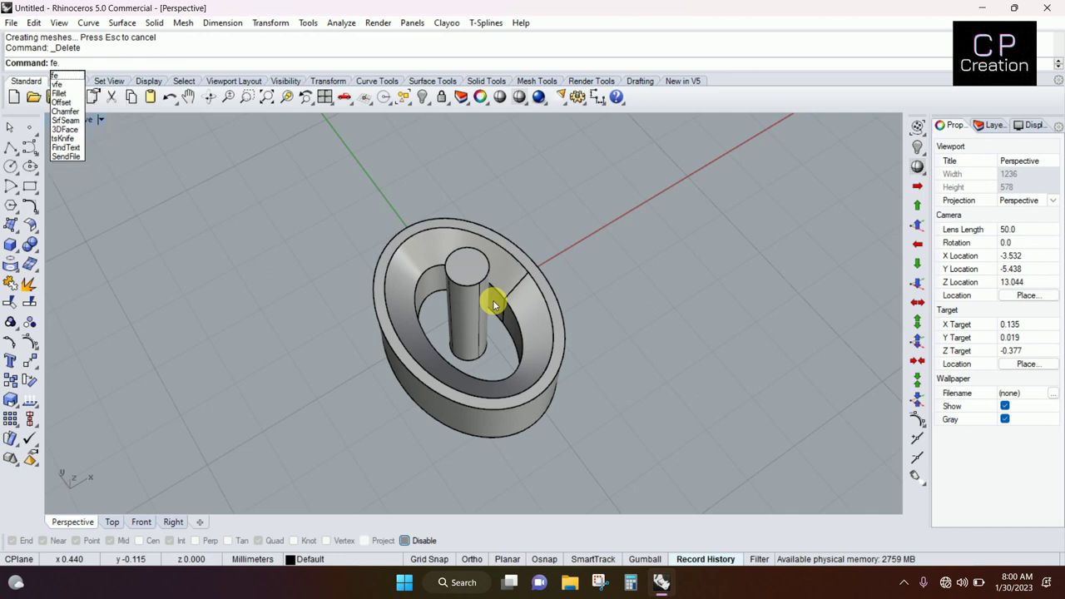
pyautogui.write('2')
pyautogui.press('Return')
pyautogui.click(478, 282)
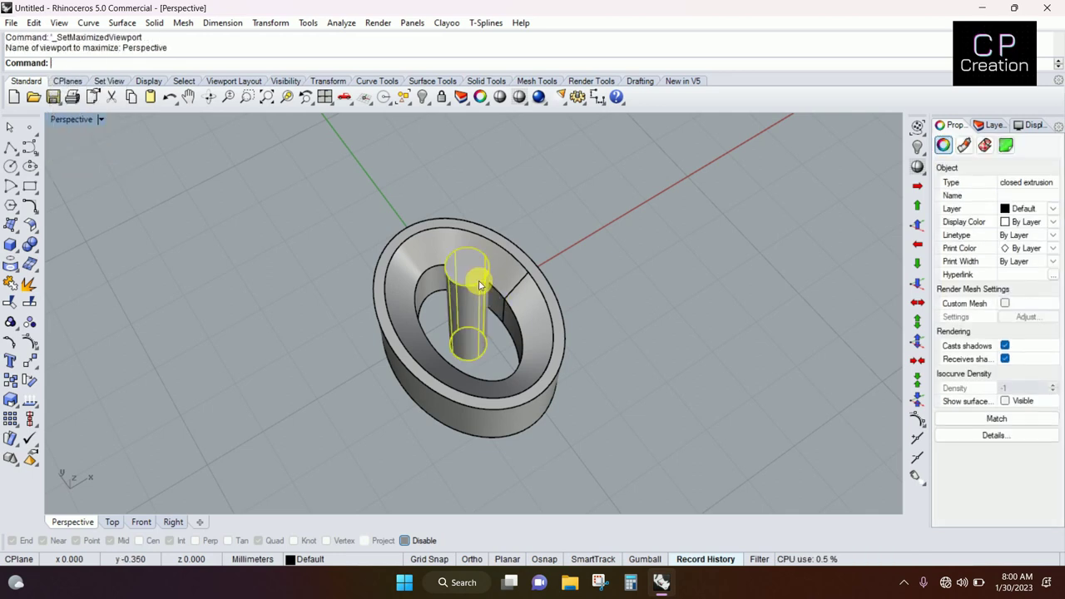
pyautogui.write('.2')
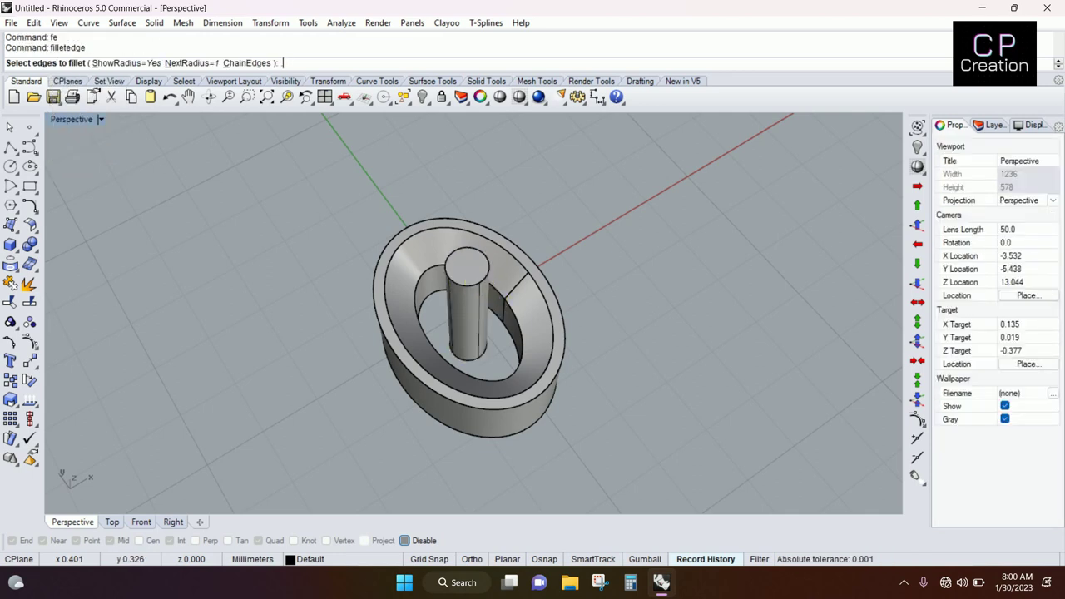
pyautogui.press('Return')
pyautogui.click(478, 285)
pyautogui.press('Return')
pyautogui.press('Return')
pyautogui.moveTo(475, 291)
pyautogui.mouseDown(button='right')
pyautogui.moveTo(435, 317)
pyautogui.moveTo(460, 299)
pyautogui.mouseUp(button='right')
pyautogui.click(460, 295)
pyautogui.hotkey('ctrl', 'F1')
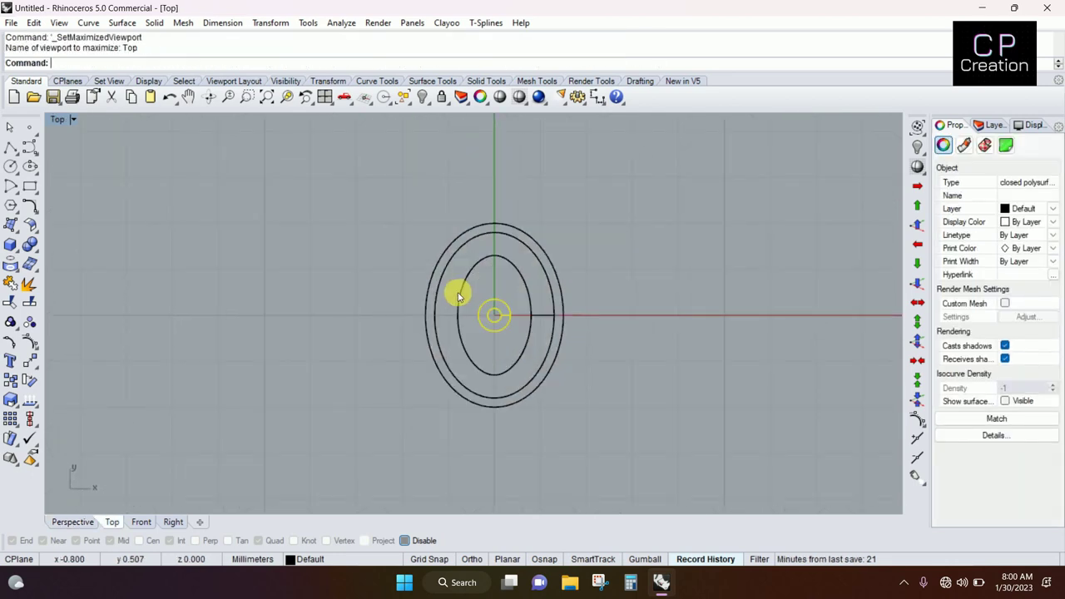
# Step: Move the filleted prong to the ring's upper-left rim
pyautogui.write('m')
pyautogui.press('Return')
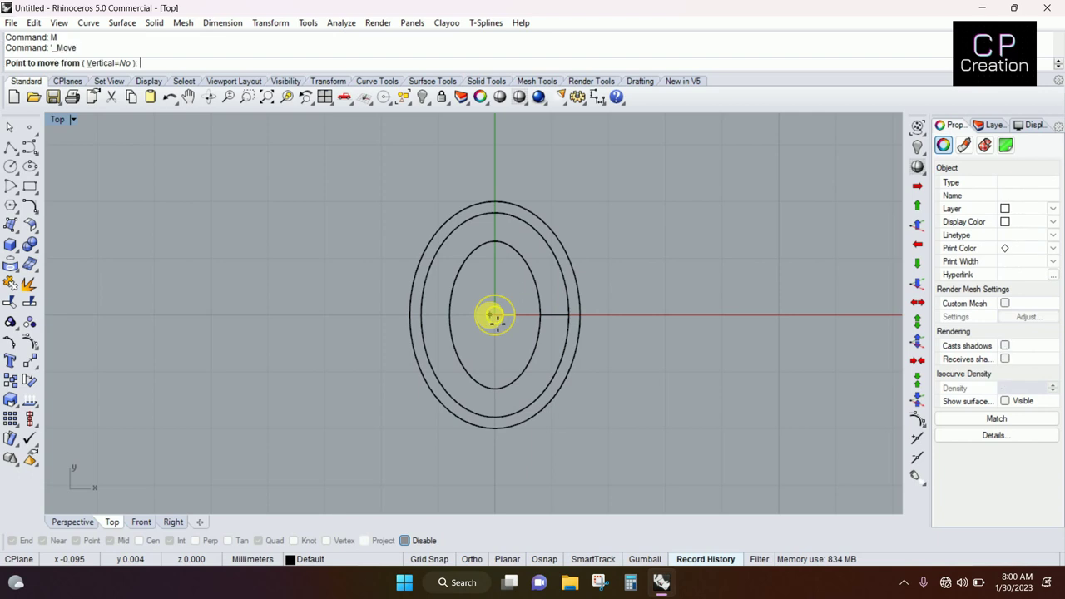
pyautogui.click(494, 316)
pyautogui.scroll(2, 453, 278)
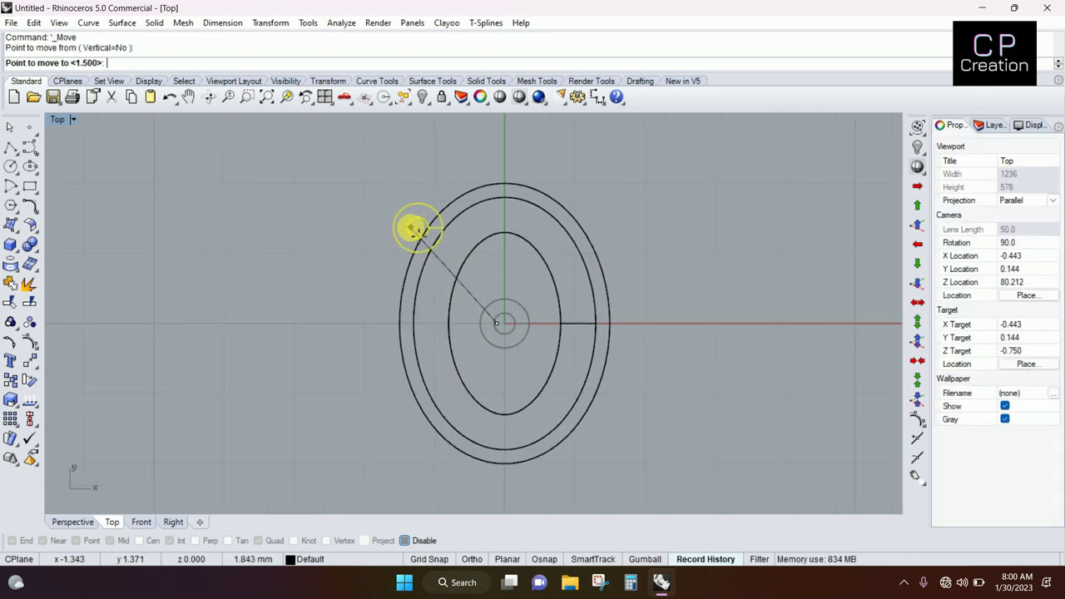
pyautogui.press('Escape')
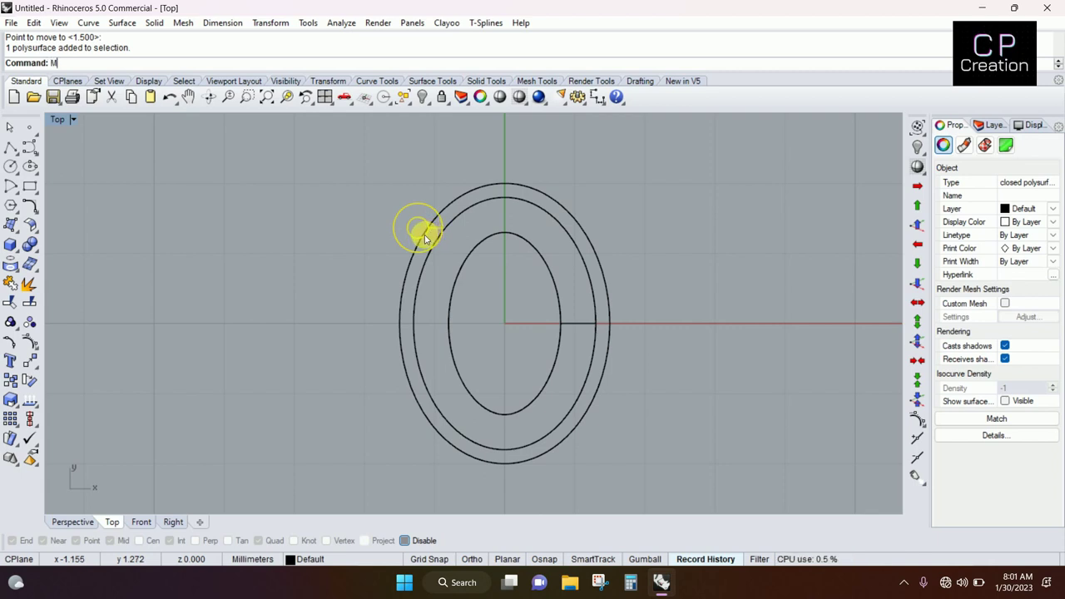
# Step: Mirror the prong across the Y axis to the upper-right rim
pyautogui.press('Return')
pyautogui.write('0')
pyautogui.press('Return')
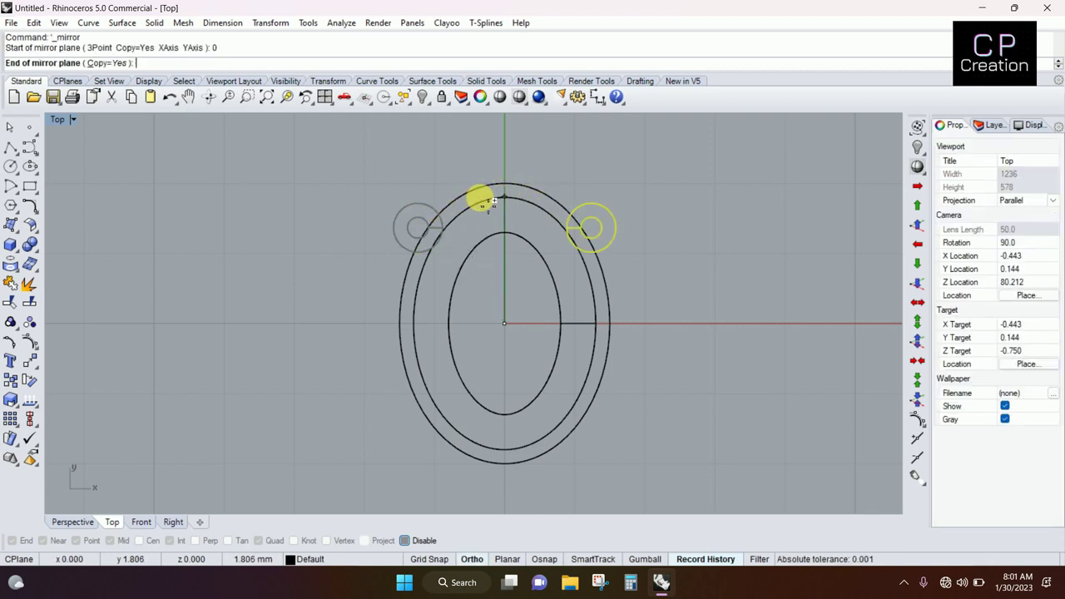
pyautogui.click(480, 197)
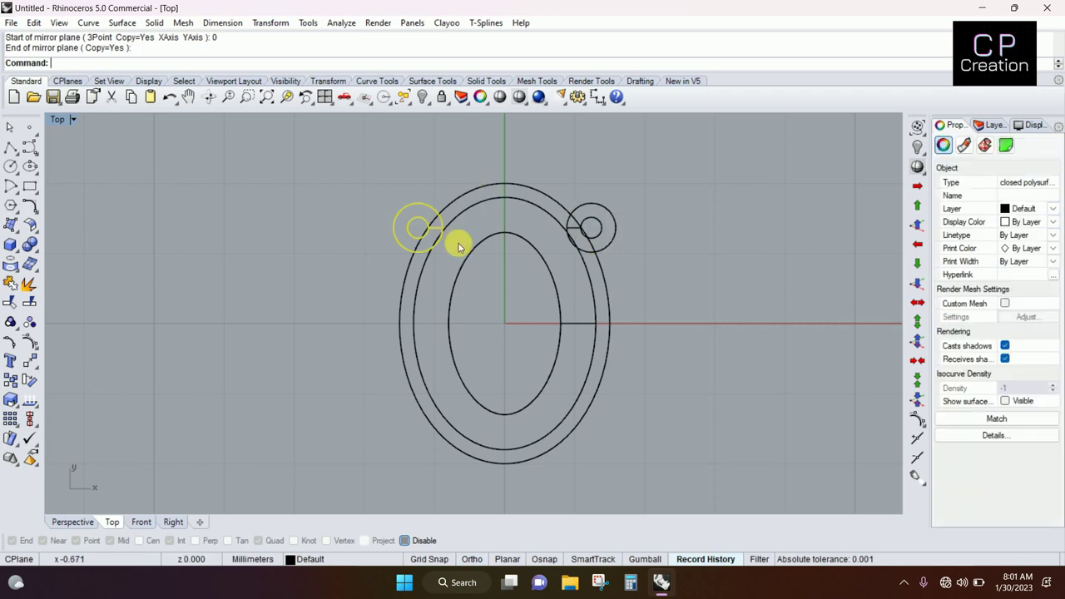
# Step: Mirror both upper prongs across the X axis onto the lower rim and orbit to check
pyautogui.keyDown('shift'); pyautogui.click(590, 225); pyautogui.keyUp('shift')
pyautogui.write('mi')
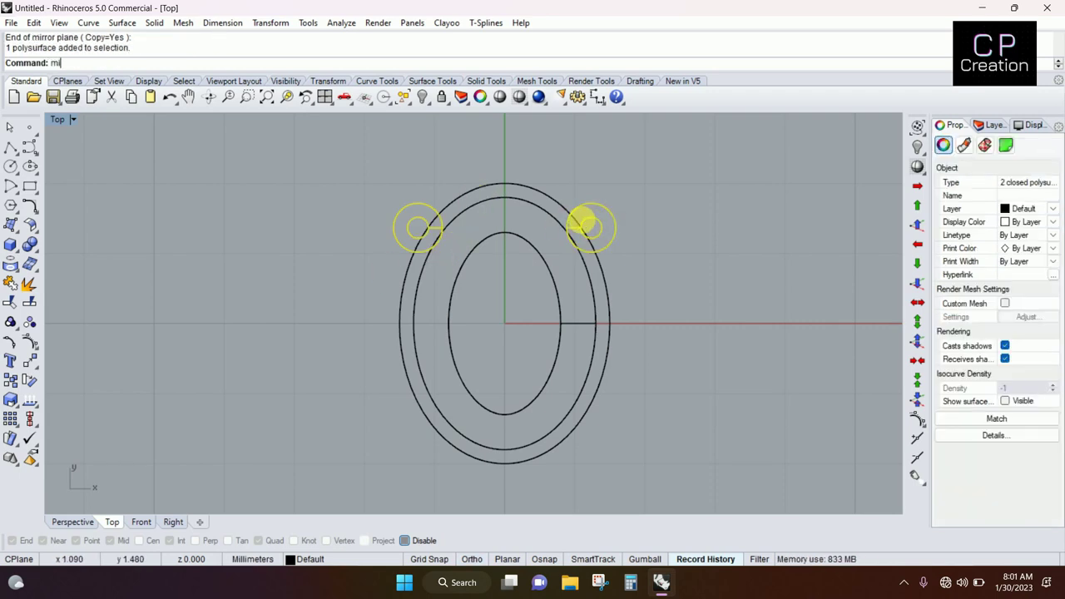
pyautogui.press('Return')
pyautogui.write('0')
pyautogui.press('Return')
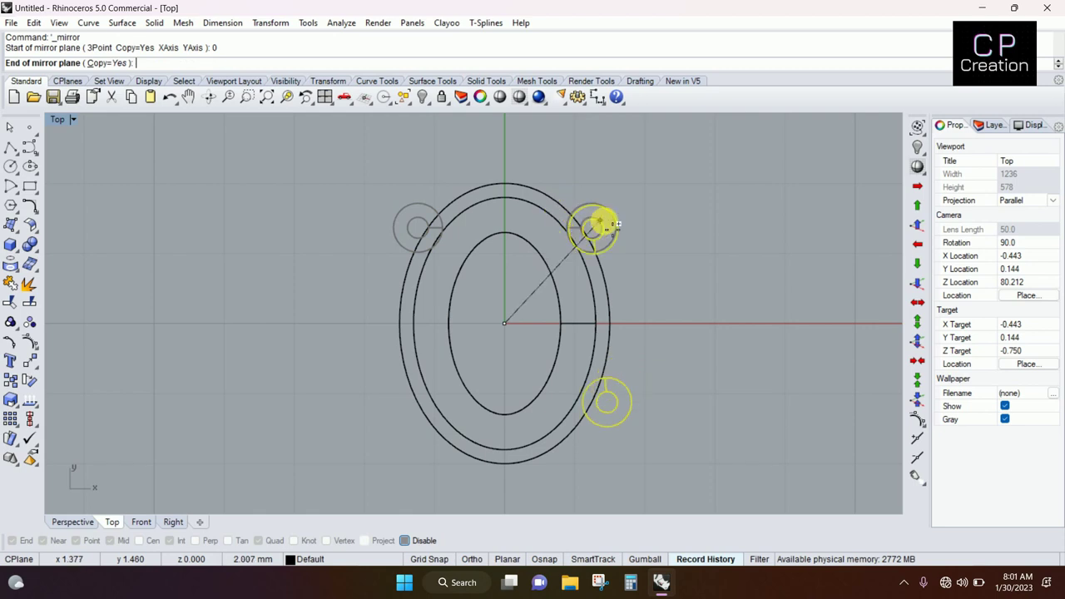
pyautogui.click(654, 273)
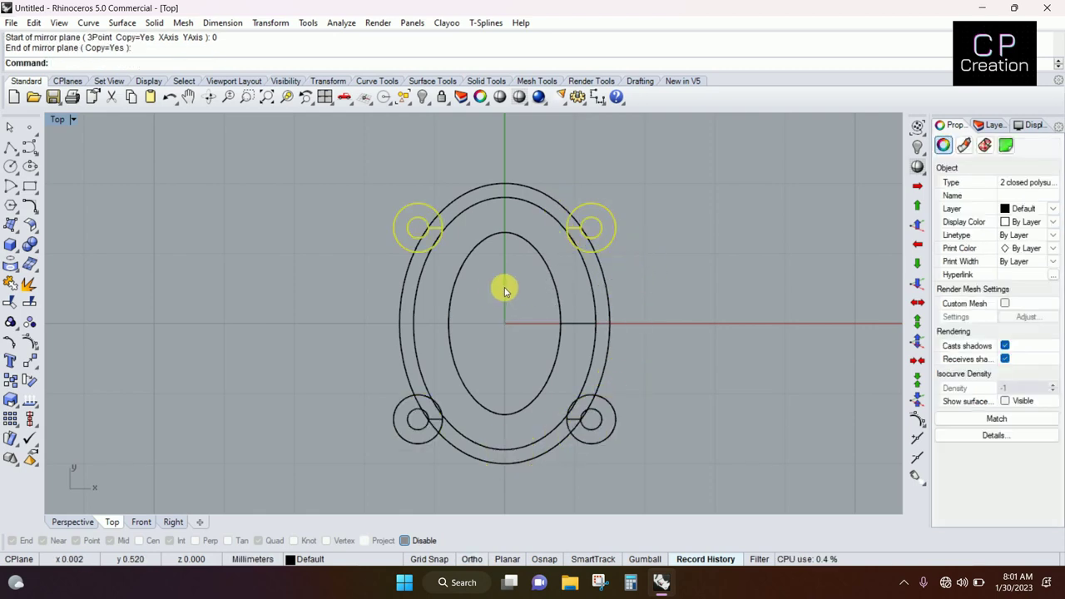
pyautogui.press('Escape')
pyautogui.hotkey('ctrl', 'F4')
pyautogui.moveTo(487, 291)
pyautogui.mouseDown(button='right')
pyautogui.moveTo(622, 314)
pyautogui.moveTo(654, 274)
pyautogui.moveTo(392, 274)
pyautogui.mouseUp(button='right')
pyautogui.moveTo(530, 280)
pyautogui.mouseDown(button='right')
pyautogui.moveTo(459, 294)
pyautogui.moveTo(142, 302)
pyautogui.moveTo(100, 316)
pyautogui.moveTo(874, 316)
pyautogui.moveTo(502, 250)
pyautogui.mouseUp(button='right')
# Step: Hide the selected polysurface, reveal the hidden oval gem, and orbit to inspect it among the prongs
pyautogui.click(501, 249)
pyautogui.hotkey('ctrl', 'h')
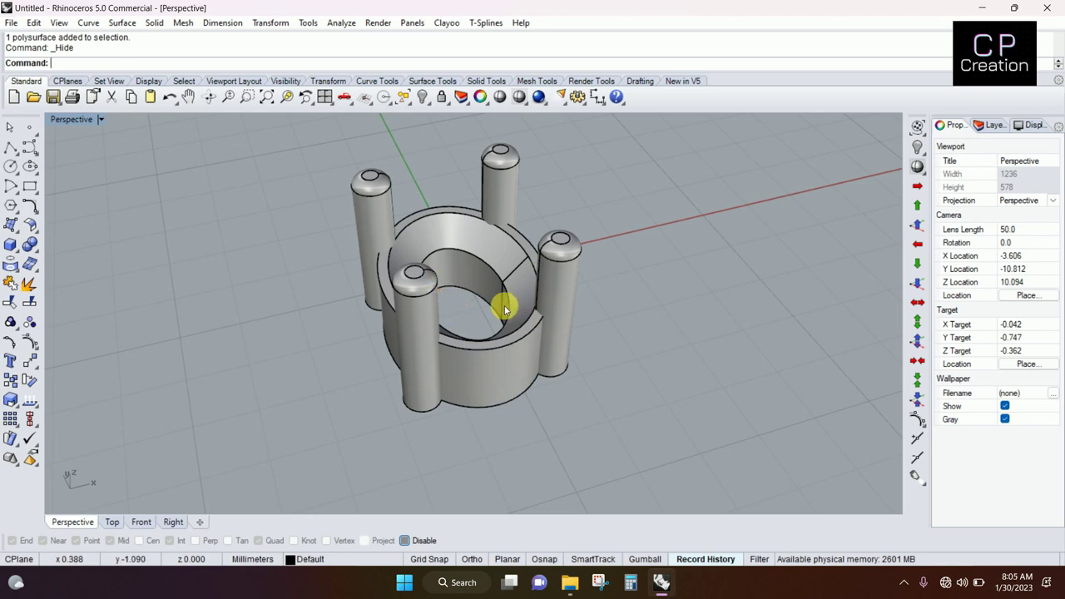
pyautogui.rightClick(422, 98)
pyautogui.moveTo(316, 408)
pyautogui.mouseDown(button='right')
pyautogui.moveTo(732, 387)
pyautogui.moveTo(43, 391)
pyautogui.mouseUp(button='right')
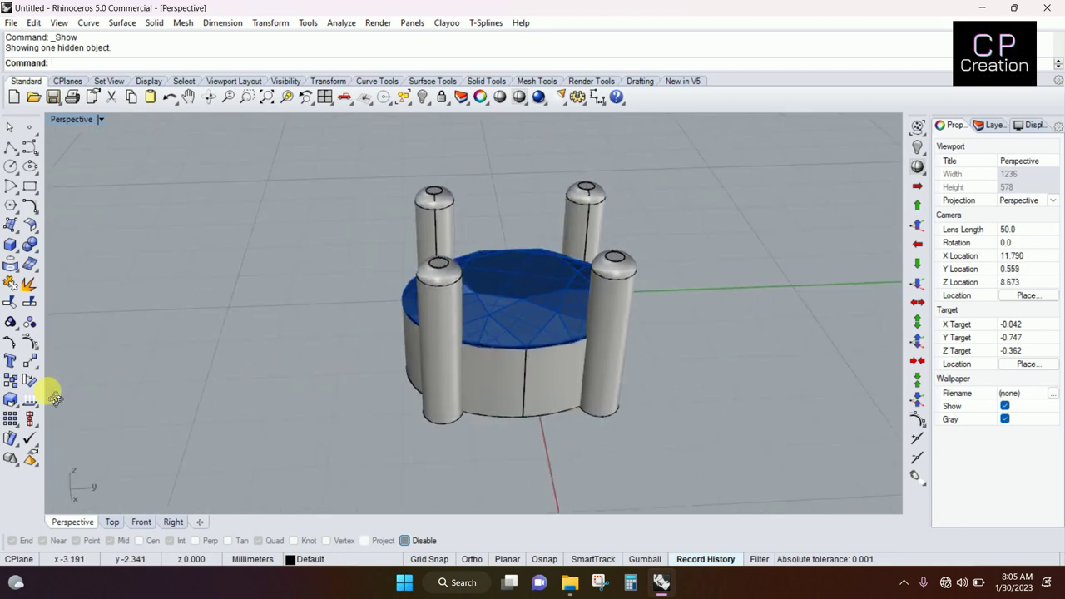
pyautogui.moveTo(267, 375)
pyautogui.mouseDown(button='right')
pyautogui.moveTo(490, 404)
pyautogui.moveTo(552, 375)
pyautogui.moveTo(537, 316)
pyautogui.moveTo(294, 295)
pyautogui.moveTo(191, 309)
pyautogui.moveTo(90, 385)
pyautogui.moveTo(104, 456)
pyautogui.mouseUp(button='right')
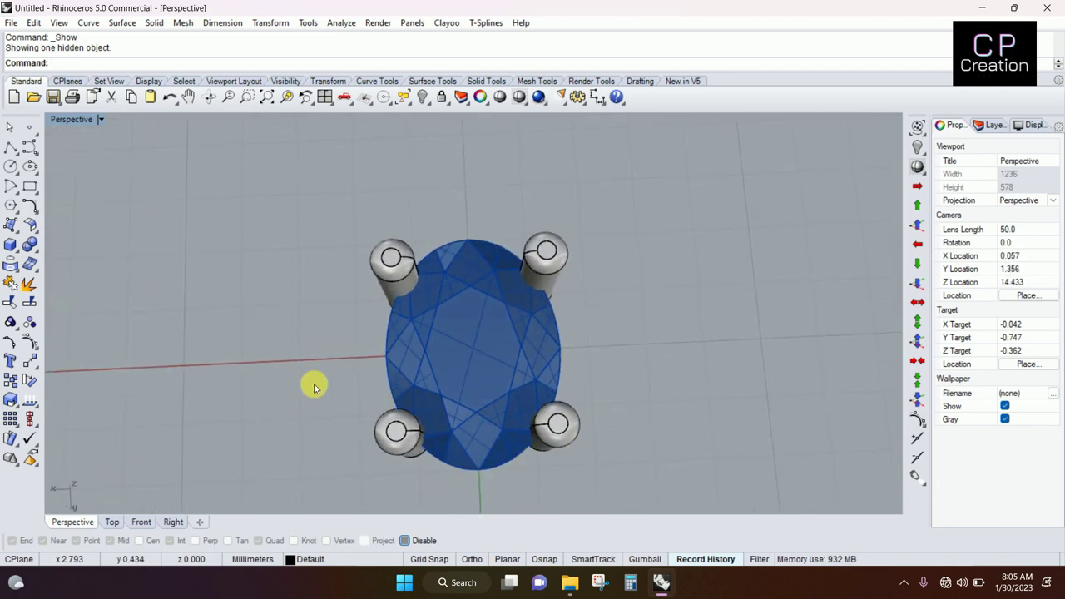
pyautogui.scroll(-3, 311, 383)
pyautogui.keyDown('shift'); pyautogui.moveTo(510, 445); pyautogui.dragTo(470, 357, button='right'); pyautogui.keyUp('shift')
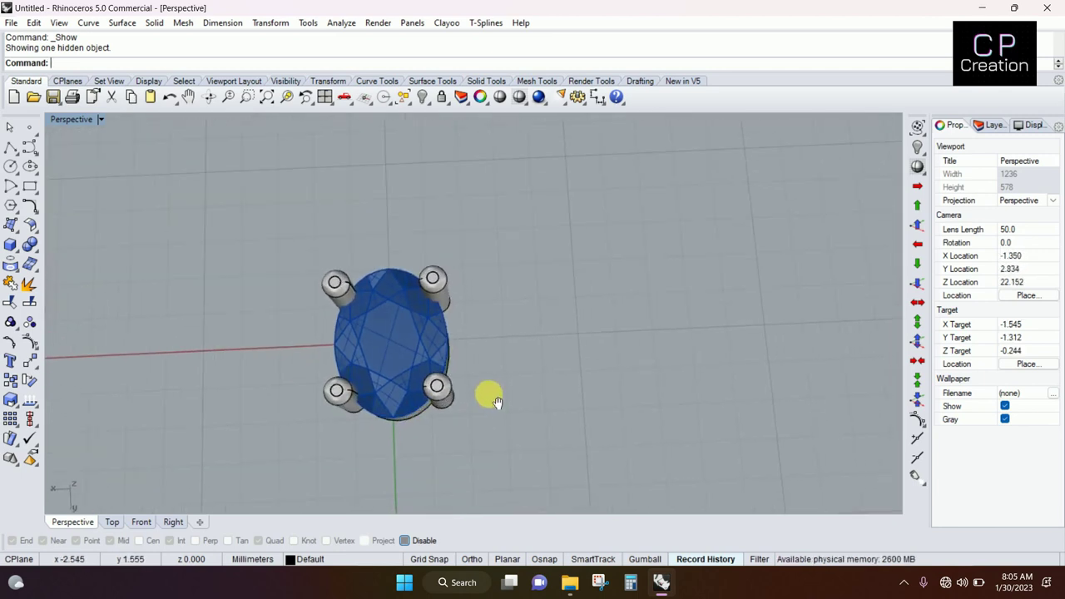